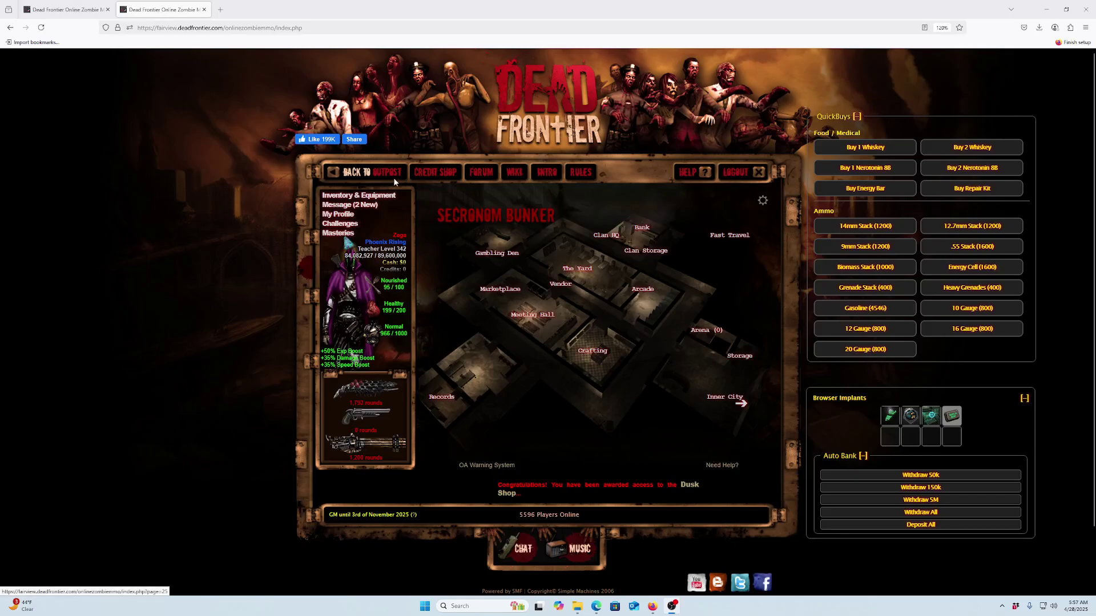
Navigate Forum > Dead Frontier Discussion > Browser Implants-QOL Scripts and read the opening post
{"action": "left_click", "coordinate": [480, 172]}
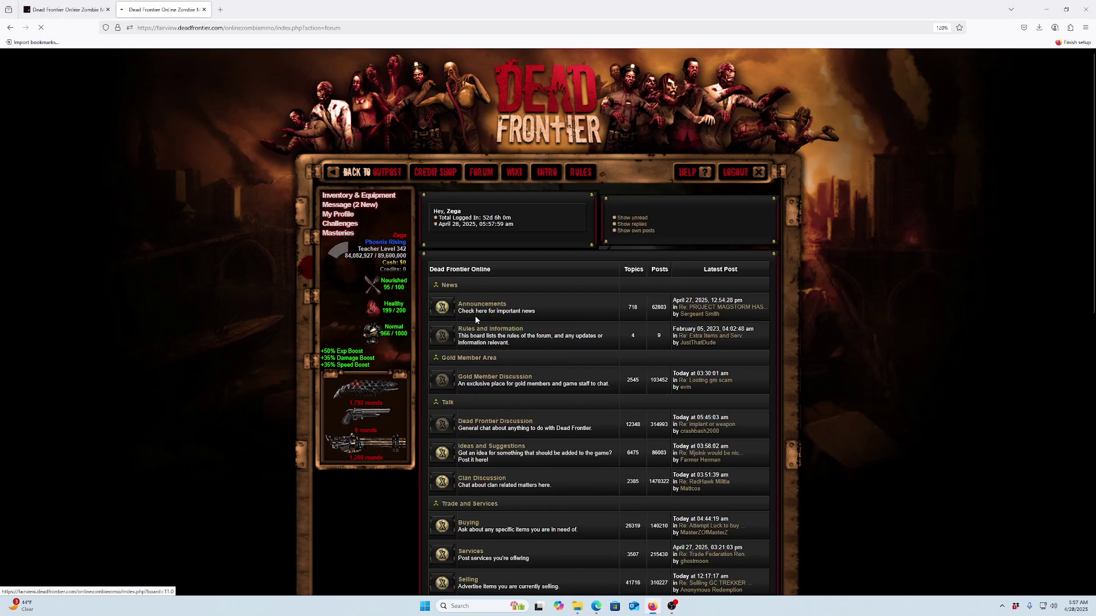
{"action": "left_click", "coordinate": [498, 421]}
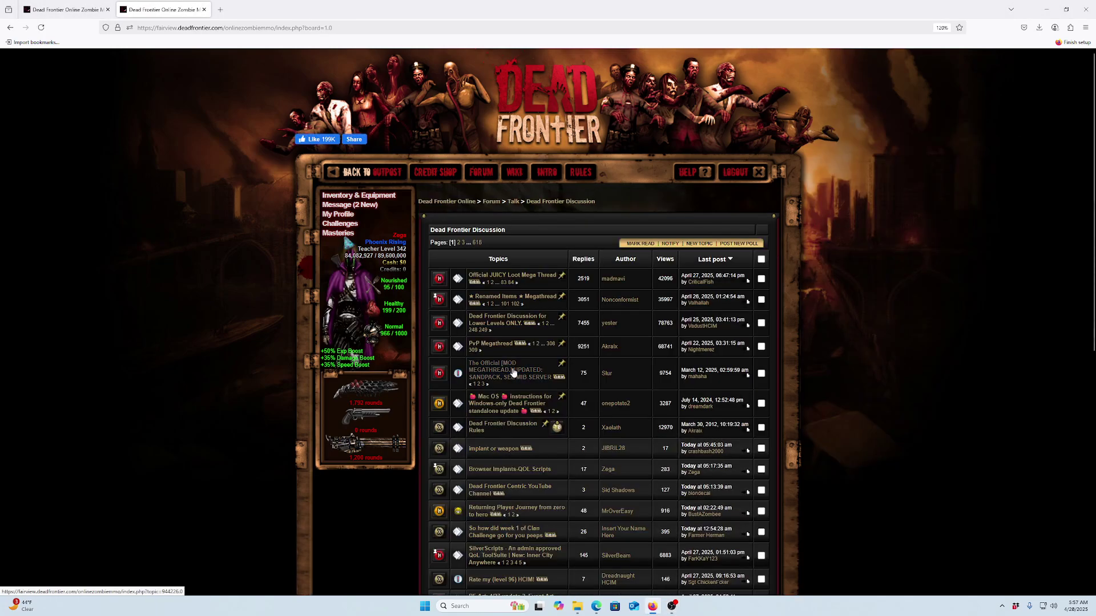
{"action": "left_click", "coordinate": [526, 471]}
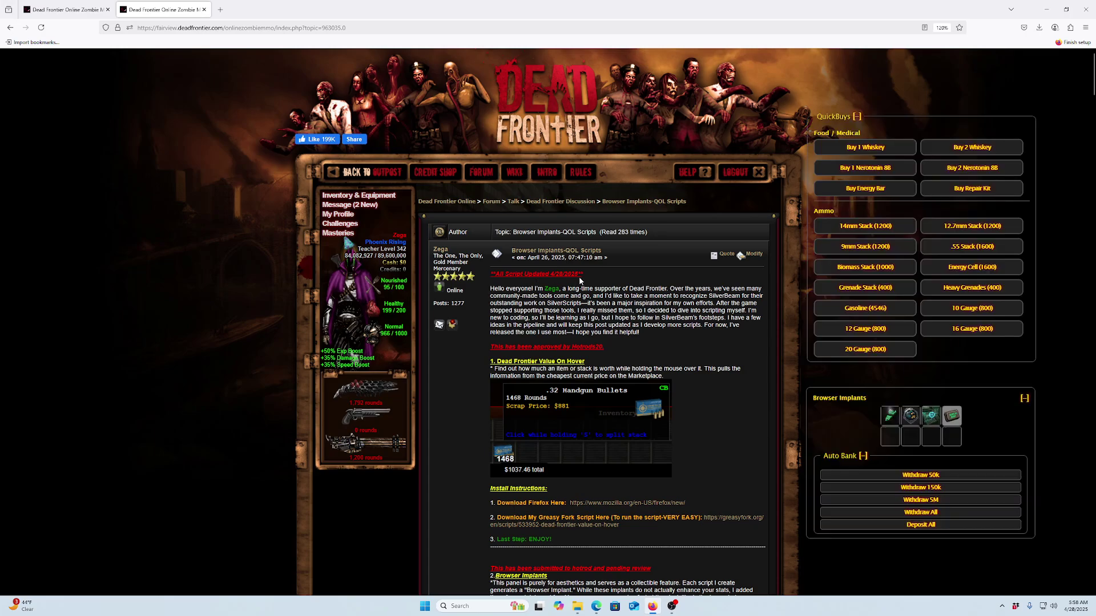
{"action": "left_click_drag", "start_coordinate": [585, 276], "coordinate": [578, 276]}
{"action": "scroll", "coordinate": [590, 350], "scroll_direction": "down", "scroll_amount": 1}
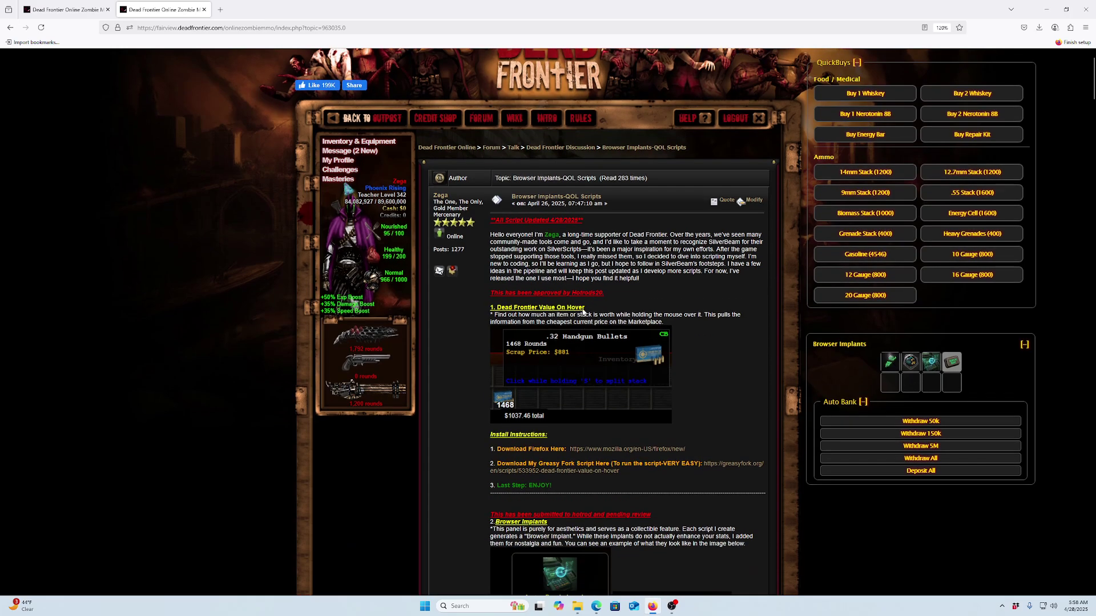
Search the Marketplace for 14mm and dismiss the purchase prompt on a 14mm Rifle Bullets listing
{"action": "left_click", "coordinate": [68, 10]}
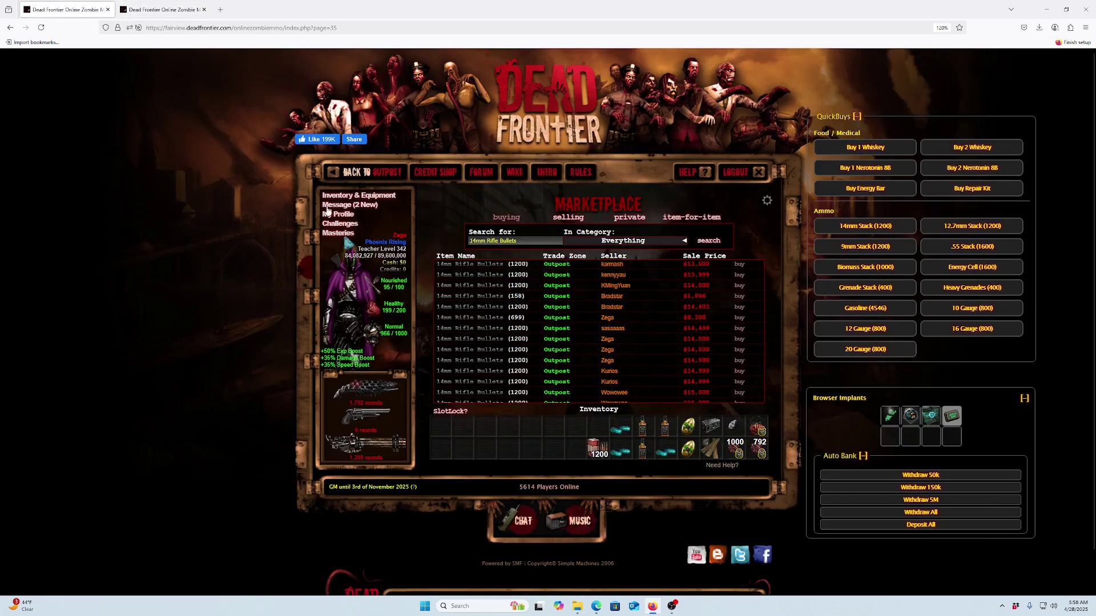
{"action": "left_click", "coordinate": [358, 171]}
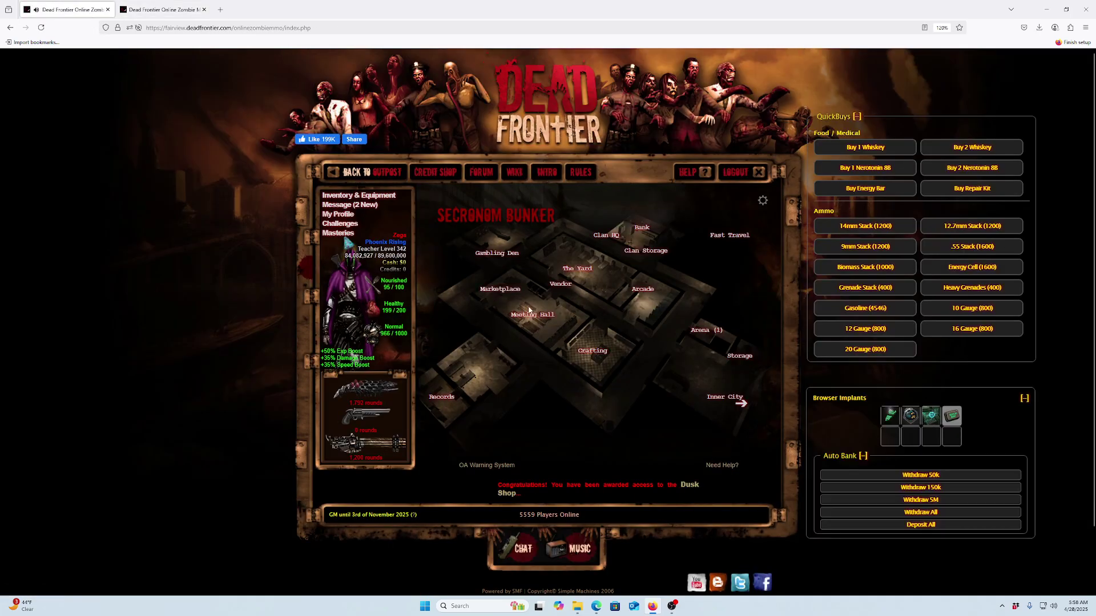
{"action": "left_click", "coordinate": [528, 309]}
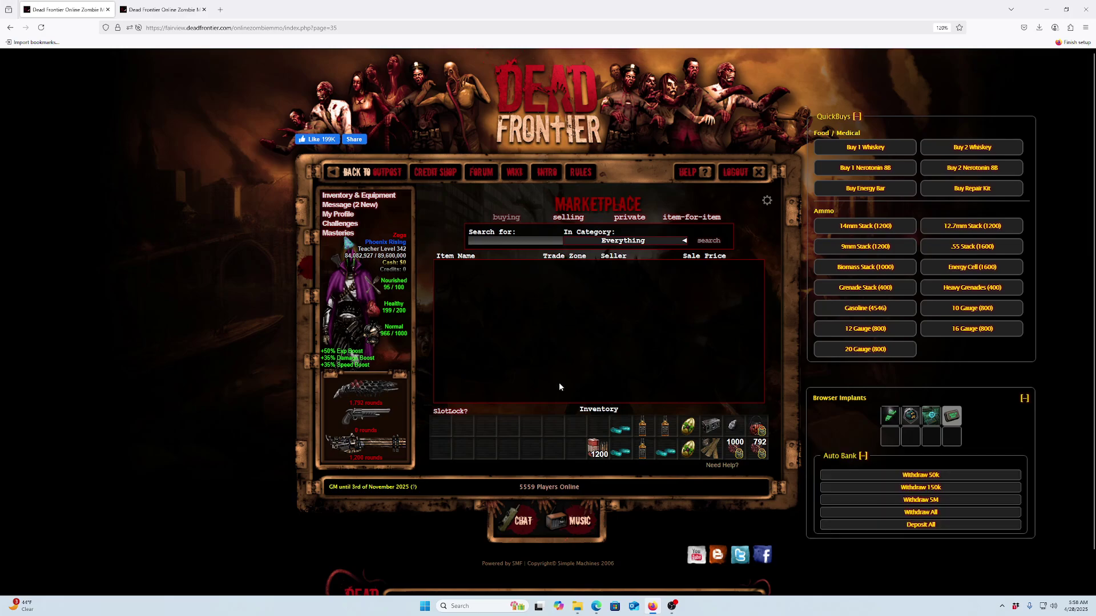
{"action": "mouse_move", "coordinate": [597, 447]}
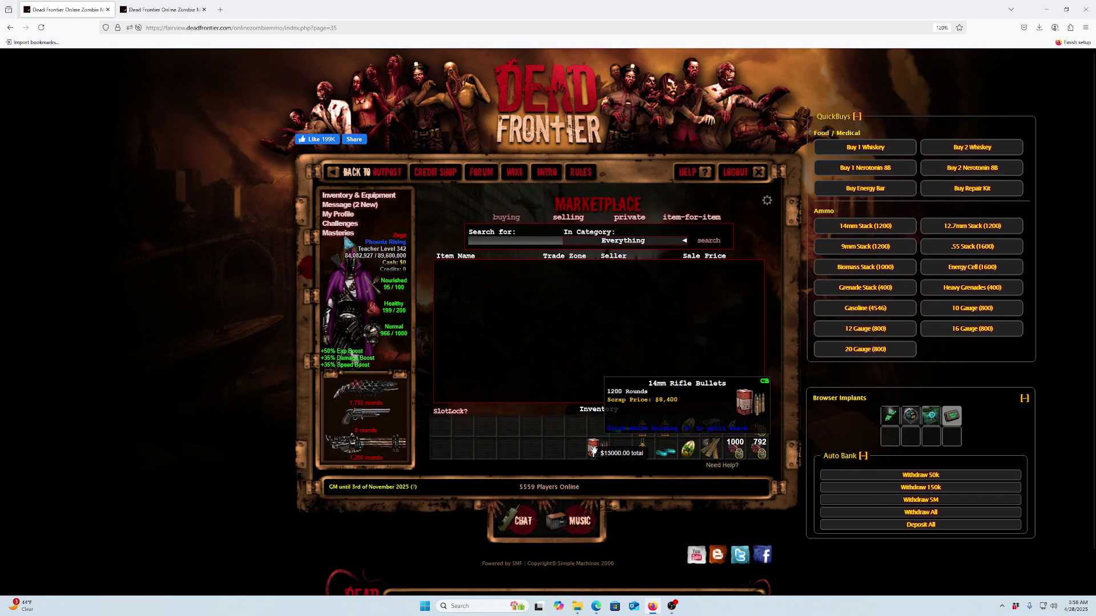
{"action": "left_click", "coordinate": [470, 241]}
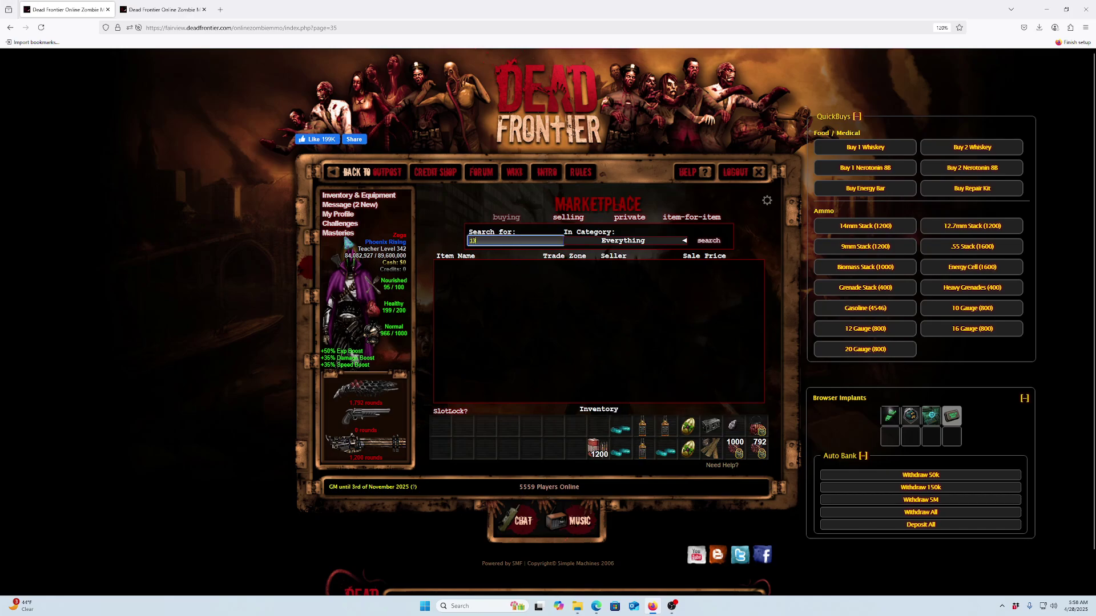
{"action": "type", "text": "4mm"}
{"action": "key", "text": "Return"}
{"action": "left_click", "coordinate": [739, 264]}
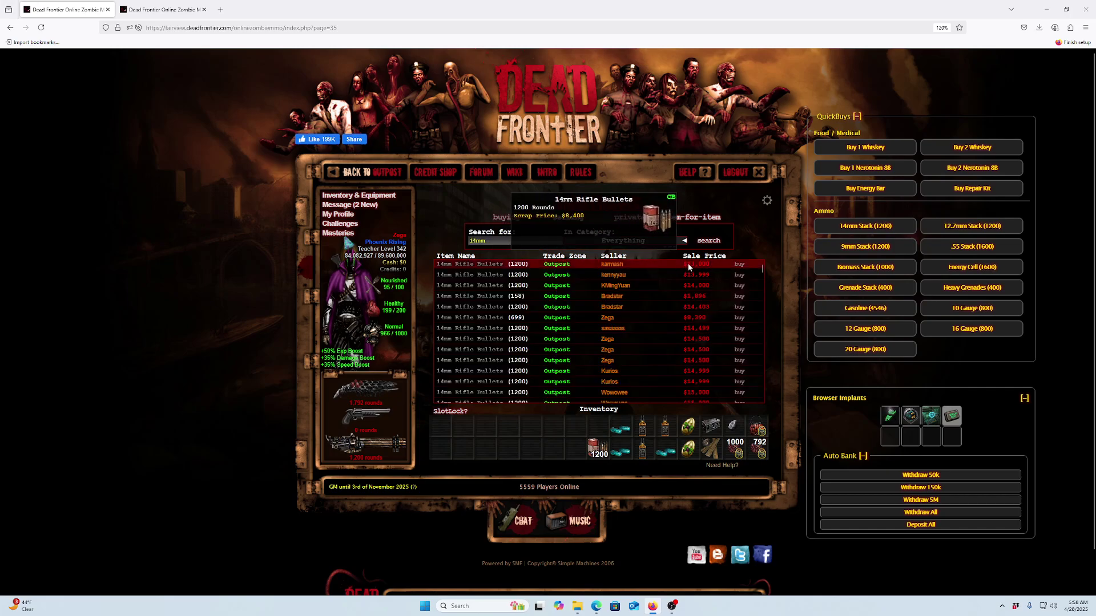
{"action": "left_click", "coordinate": [617, 200]}
{"action": "mouse_move", "coordinate": [620, 428]}
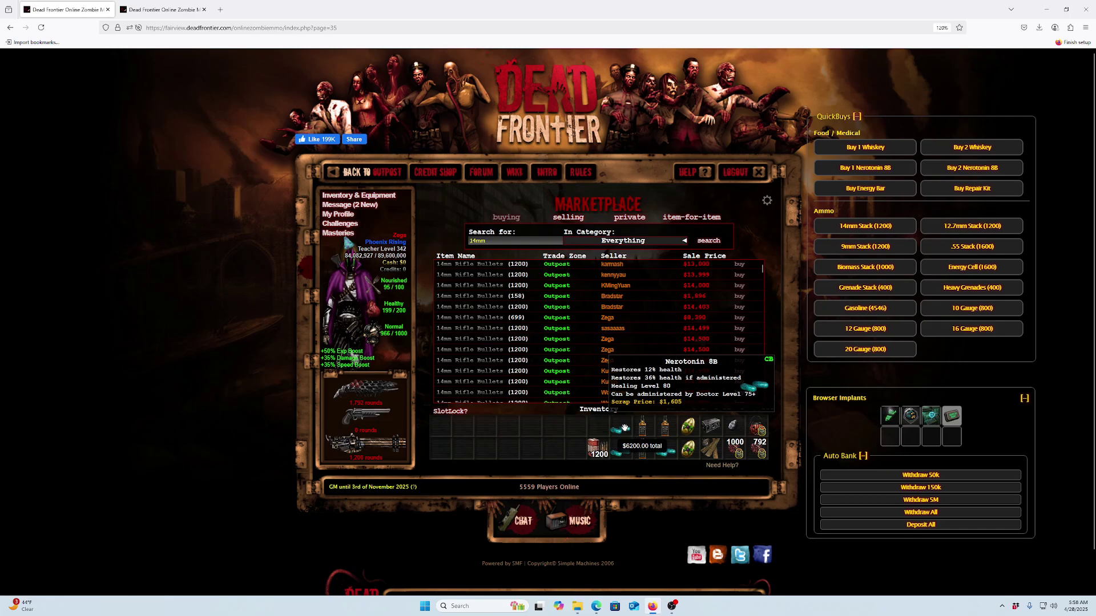
Search the Marketplace for 'nero 8b', then for 'whisk' to show Whiskey listings
{"action": "double_click", "coordinate": [494, 238]}
{"action": "type", "text": "nero 8b"}
{"action": "key", "text": "Return"}
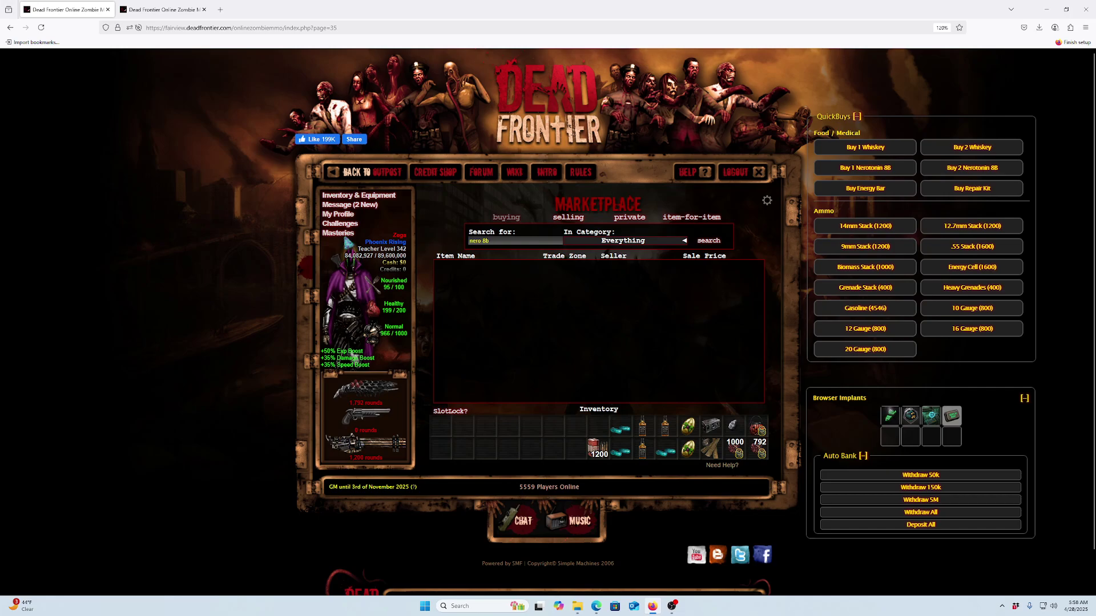
{"action": "left_click", "coordinate": [499, 241]}
{"action": "key", "text": "Return"}
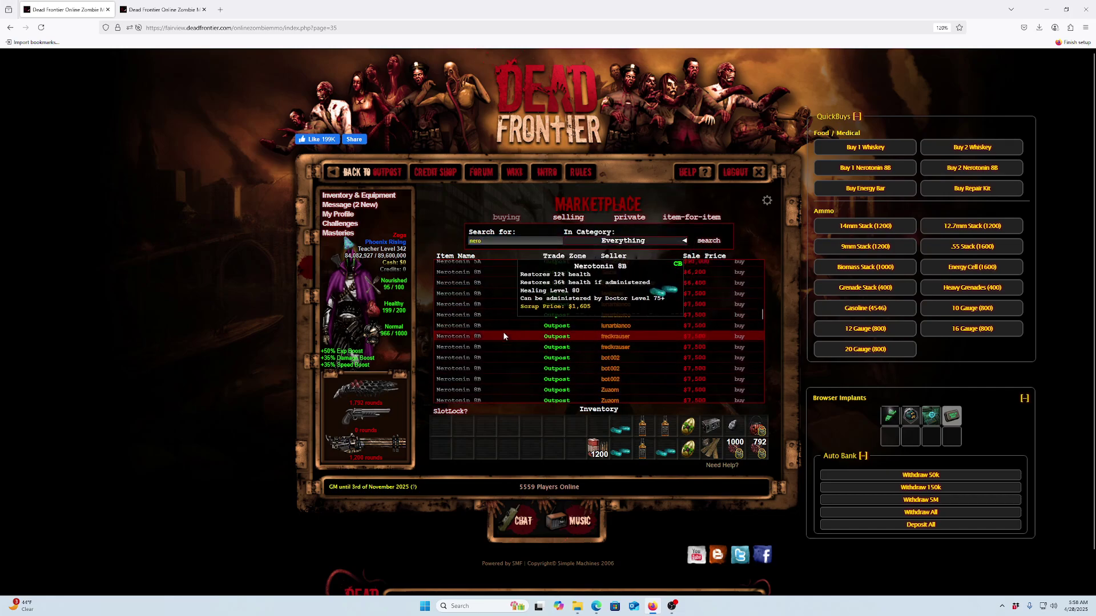
{"action": "scroll", "coordinate": [481, 307], "scroll_direction": "up", "scroll_amount": 5}
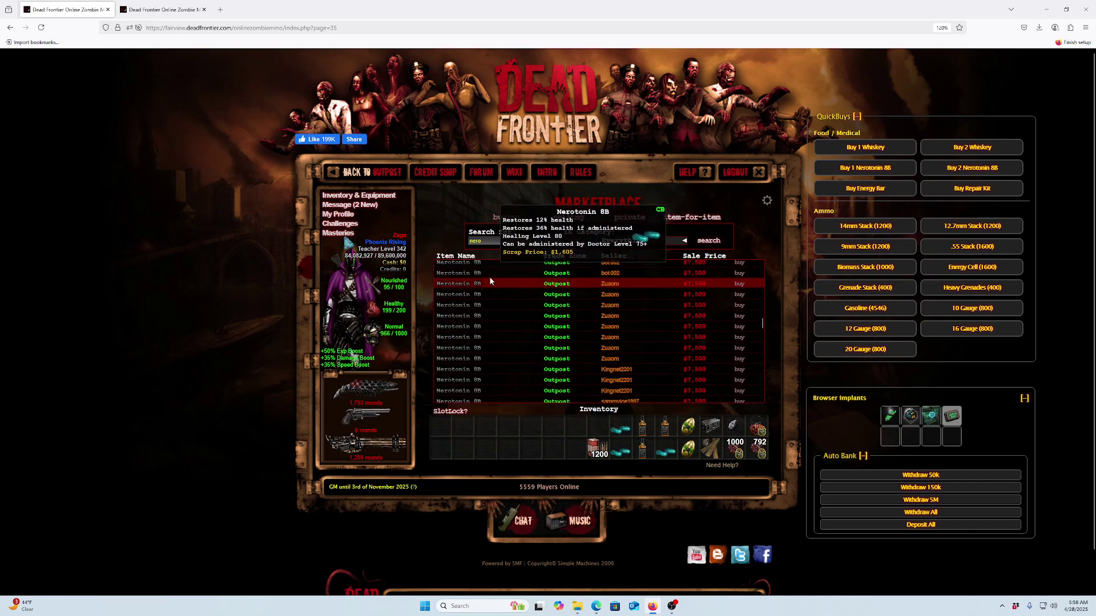
{"action": "scroll", "coordinate": [489, 325], "scroll_direction": "up", "scroll_amount": 3}
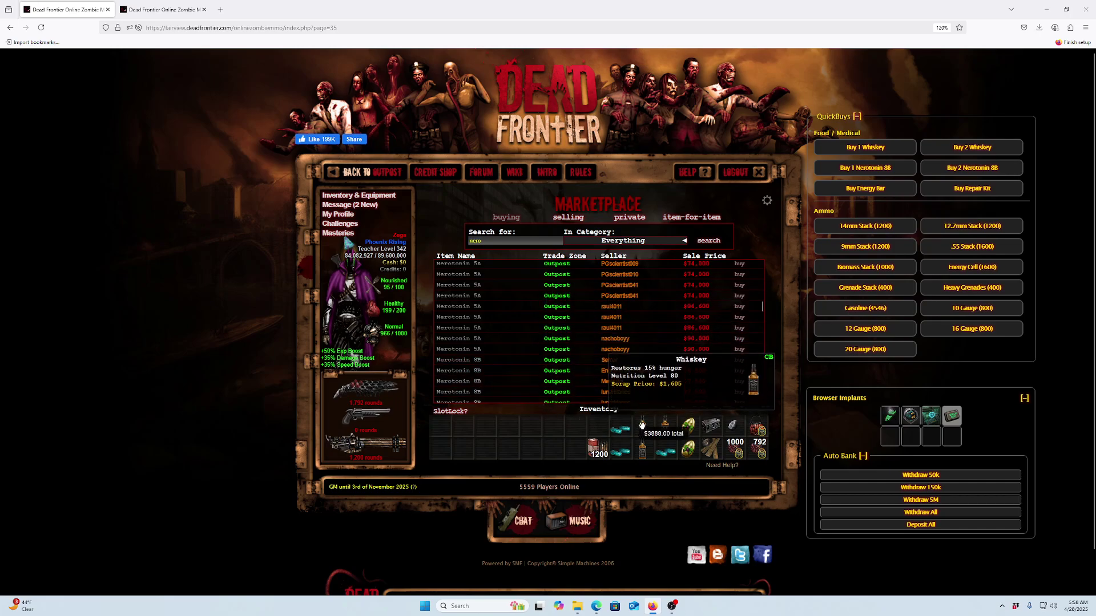
{"action": "left_click", "coordinate": [514, 240]}
{"action": "type", "text": "whisk"}
{"action": "key", "text": "Return"}
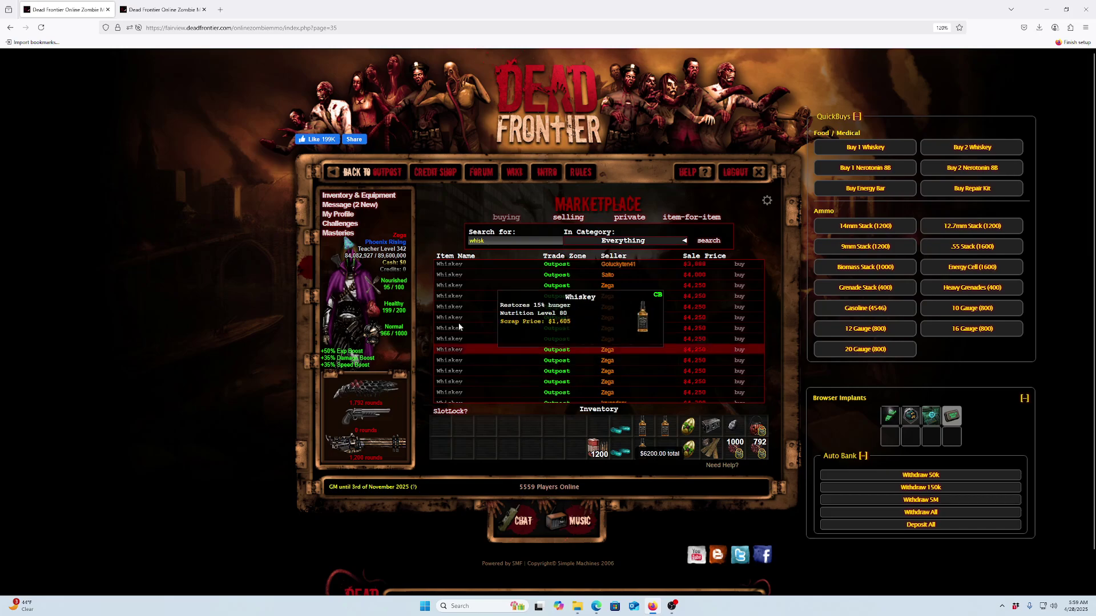
{"action": "key", "text": "ctrl+Tab"}
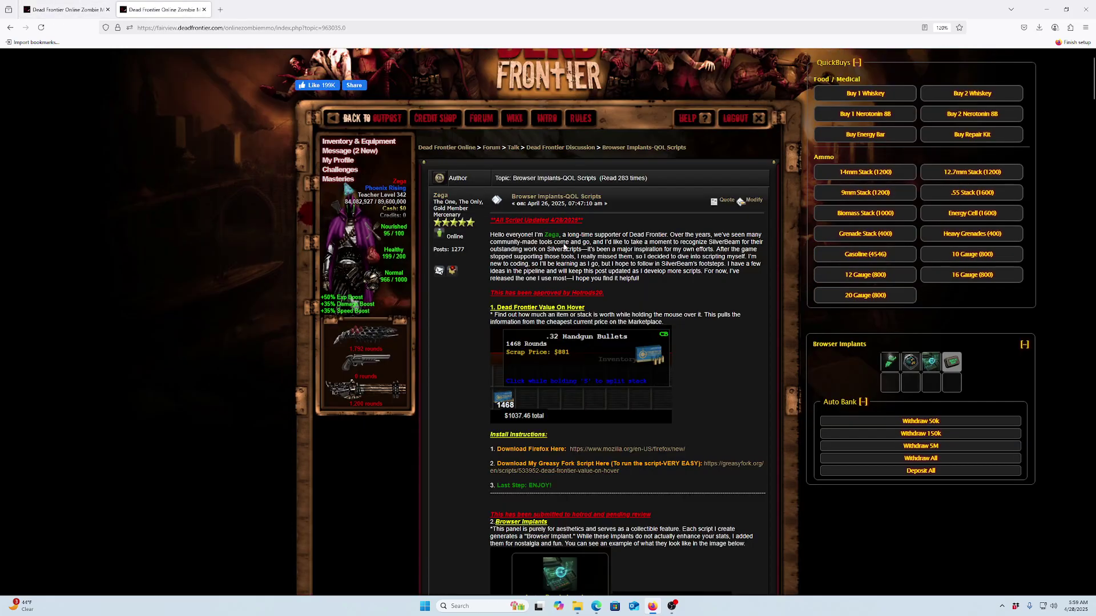
{"action": "scroll", "coordinate": [560, 319], "scroll_direction": "down", "scroll_amount": 2}
{"action": "scroll", "coordinate": [543, 379], "scroll_direction": "down", "scroll_amount": 1}
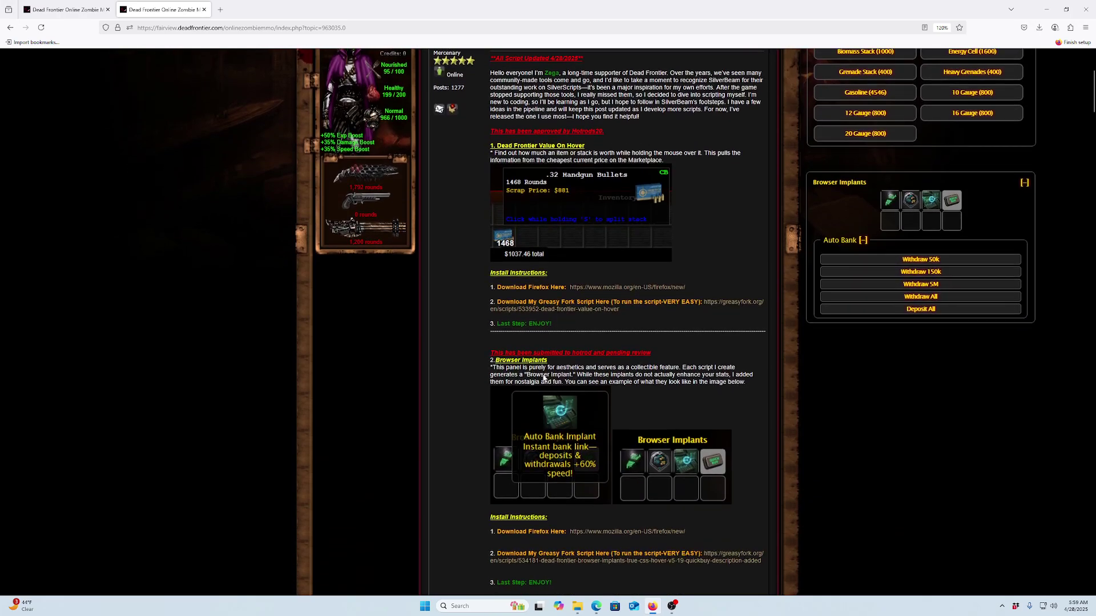
{"action": "scroll", "coordinate": [537, 368], "scroll_direction": "down", "scroll_amount": 1}
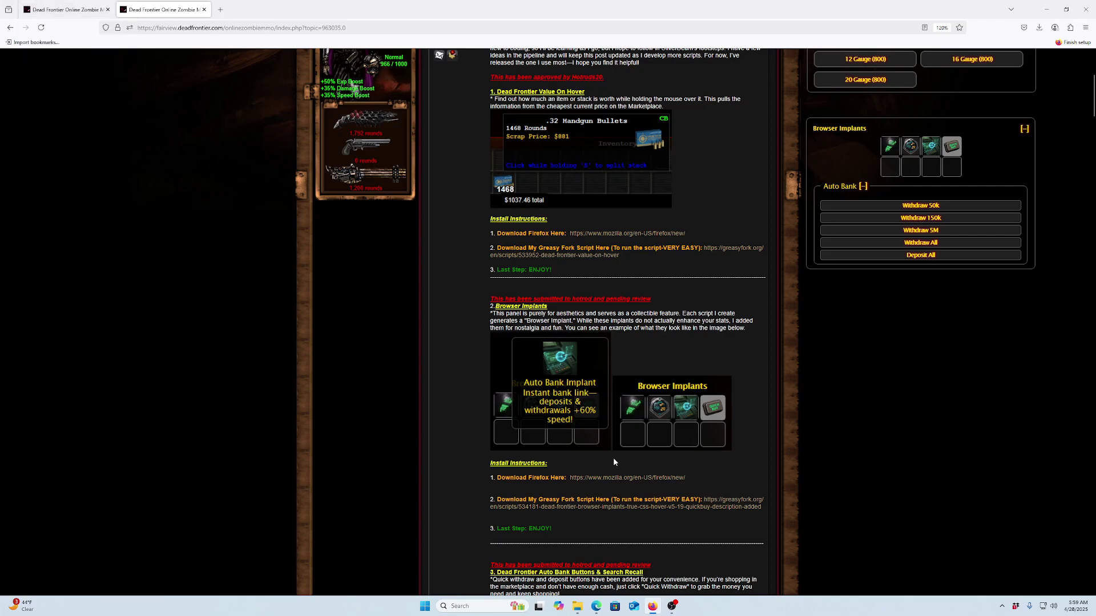
{"action": "scroll", "coordinate": [613, 462], "scroll_direction": "down", "scroll_amount": 2}
{"action": "scroll", "coordinate": [531, 208], "scroll_direction": "up", "scroll_amount": 3}
{"action": "key", "text": "ctrl+Tab"}
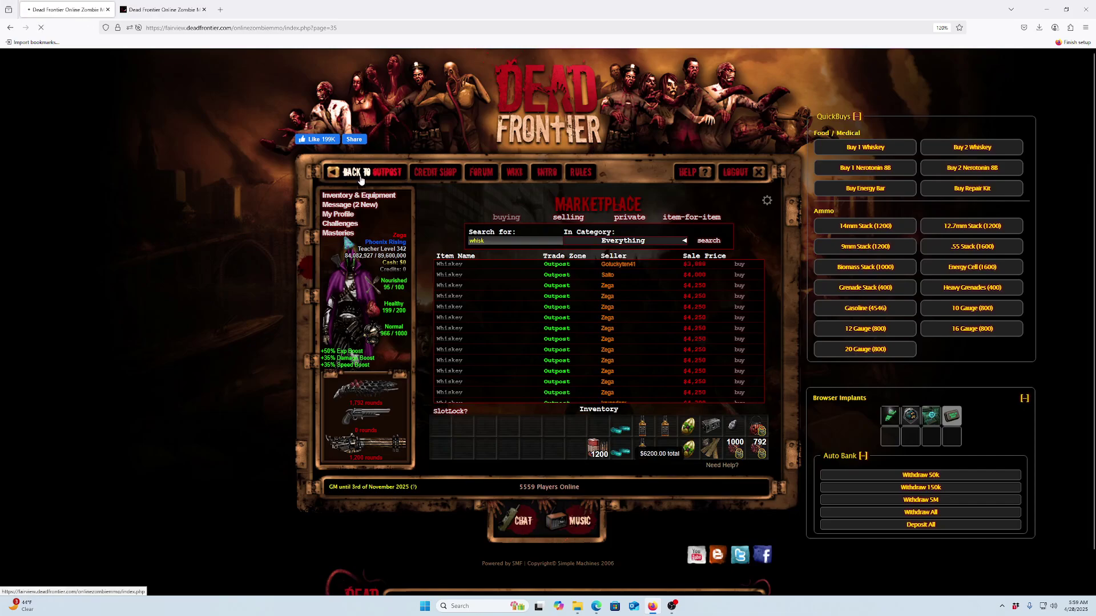
Return from the Marketplace to the Secronom Bunker outpost map
{"action": "left_click", "coordinate": [359, 172]}
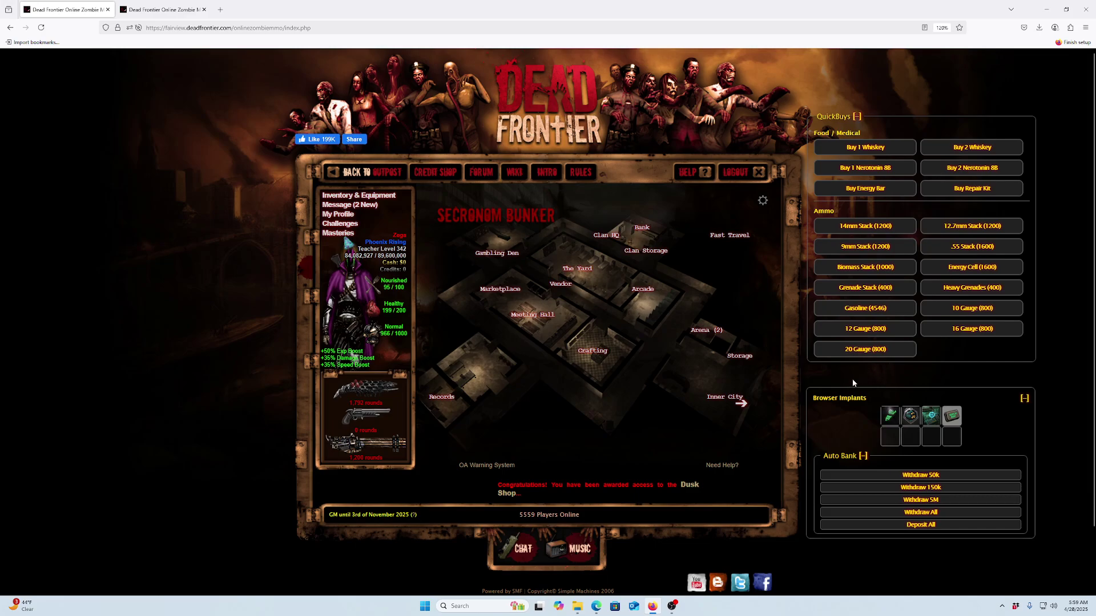
Check the forum's Auto Bank section, then reopen the Marketplace on the game tab
{"action": "left_click", "coordinate": [162, 10]}
{"action": "scroll", "coordinate": [585, 351], "scroll_direction": "down", "scroll_amount": 5}
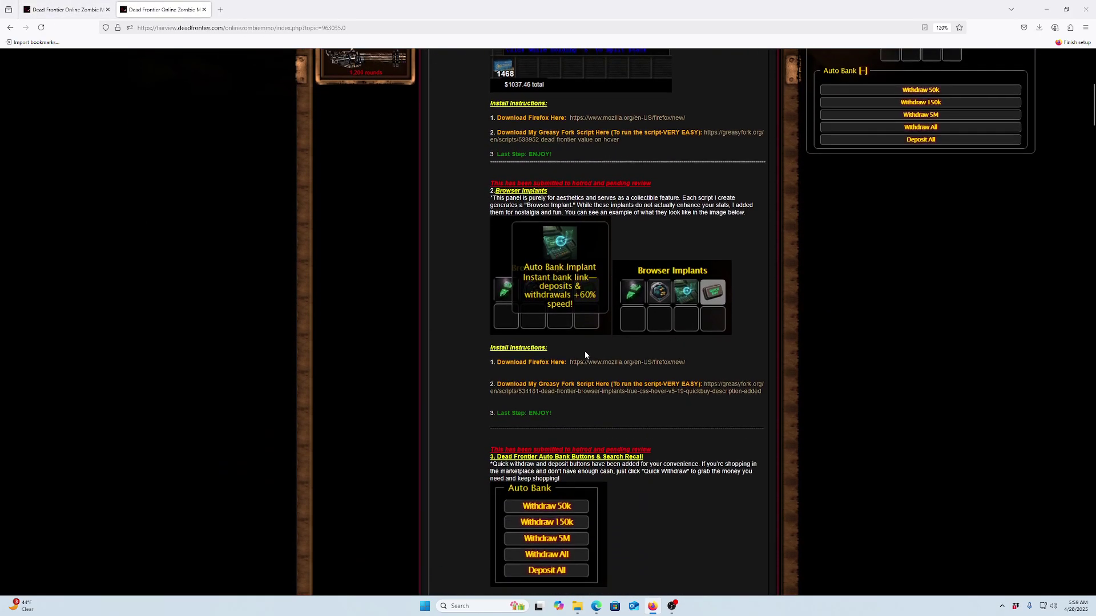
{"action": "scroll", "coordinate": [583, 350], "scroll_direction": "down", "scroll_amount": 5}
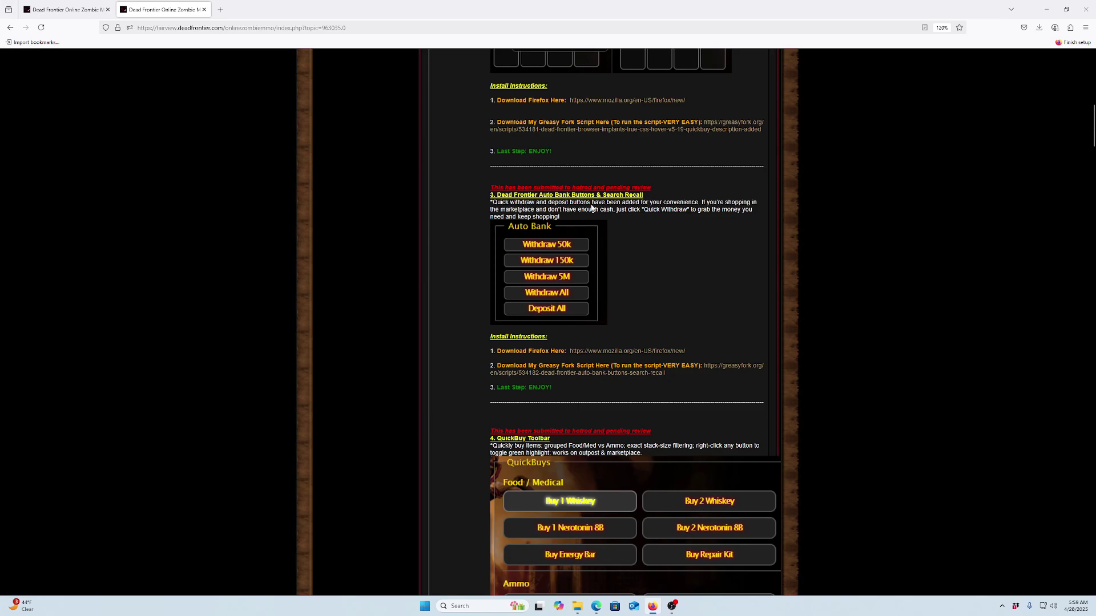
{"action": "left_click", "coordinate": [69, 9]}
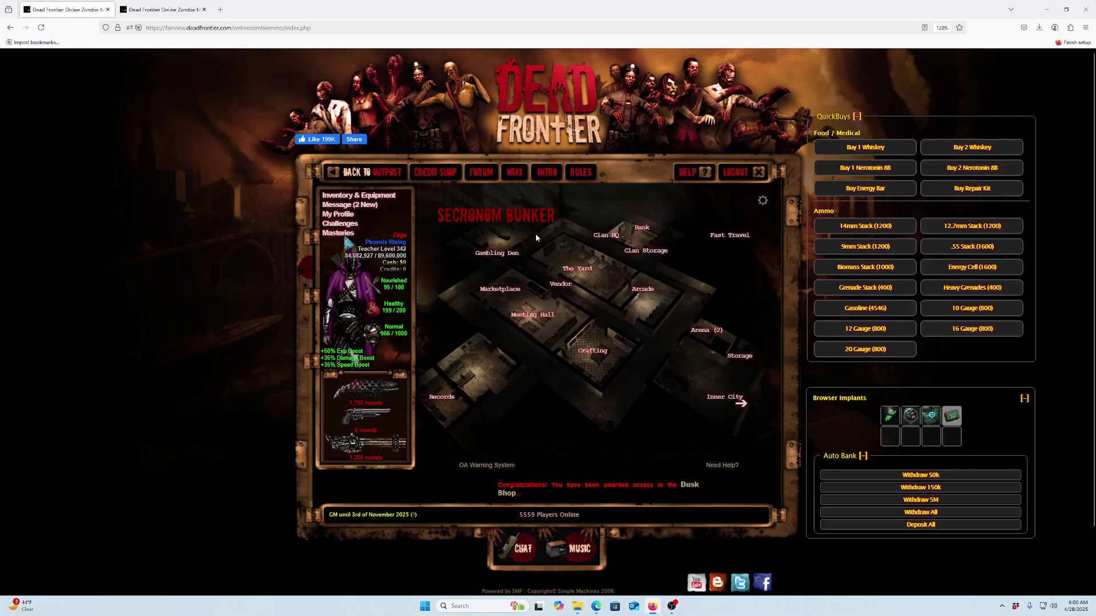
{"action": "left_click", "coordinate": [514, 291]}
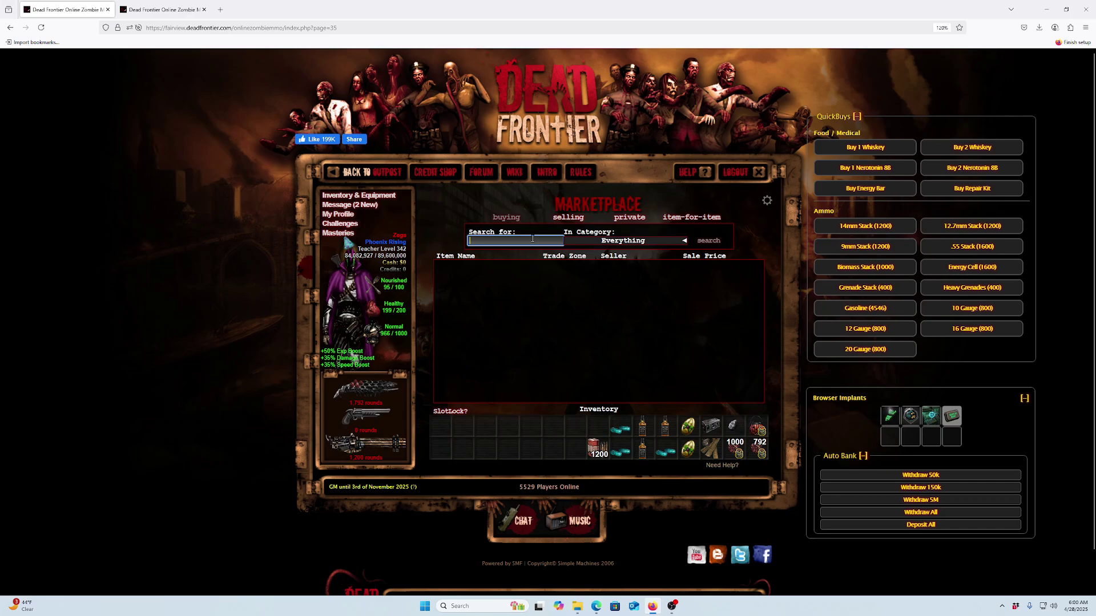
{"action": "type", "text": "whisk"}
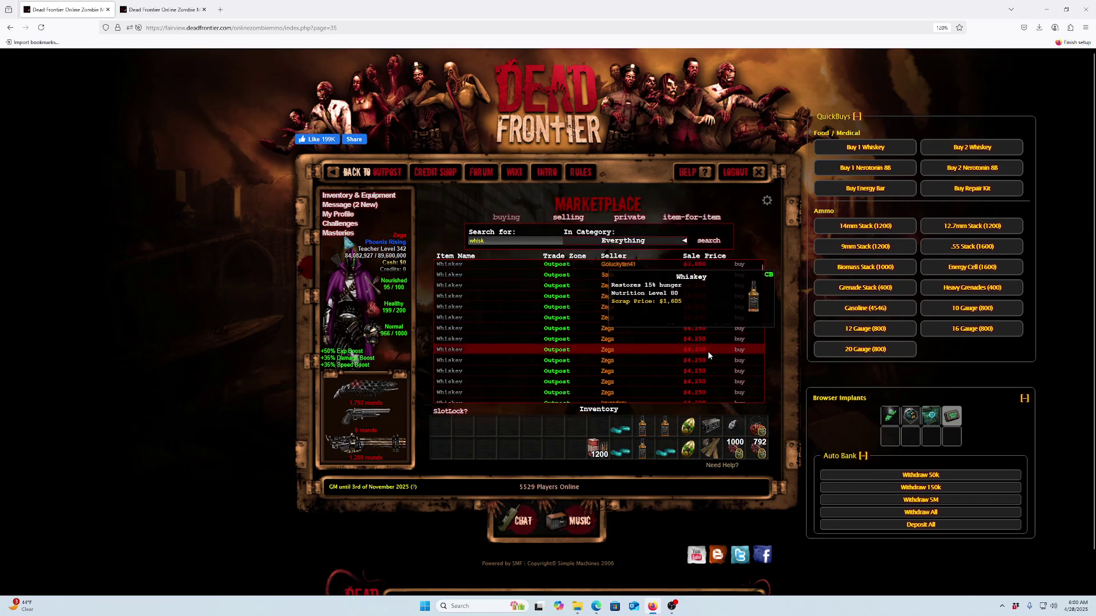
Use Auto Bank to withdraw $50,000, $150,000 and $5M into cash on hand
{"action": "left_click", "coordinate": [931, 479]}
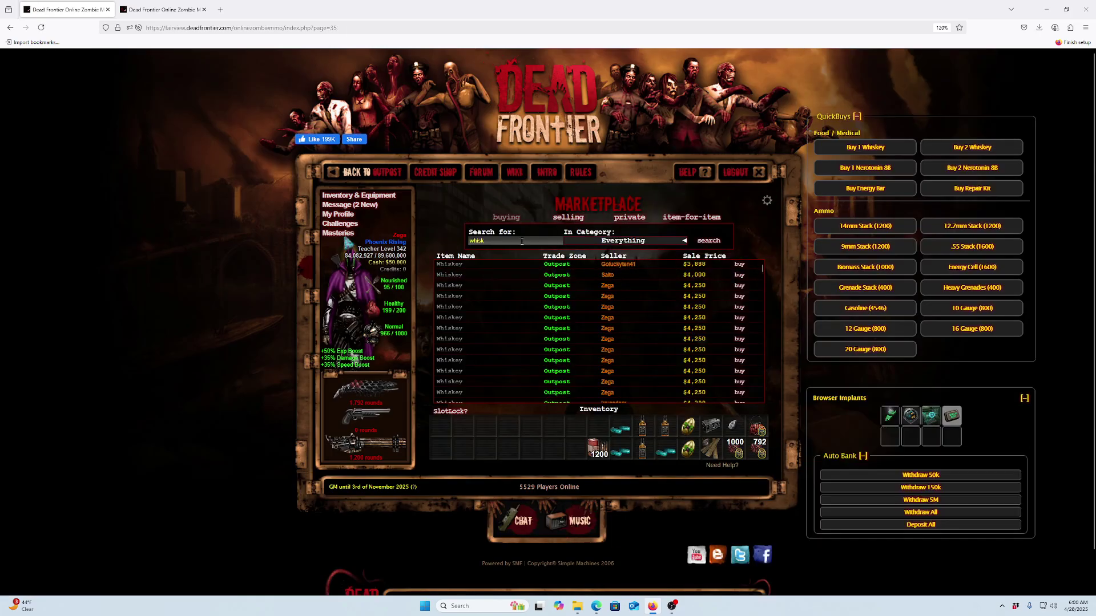
{"action": "double_click", "coordinate": [468, 240]}
{"action": "left_click", "coordinate": [471, 240]}
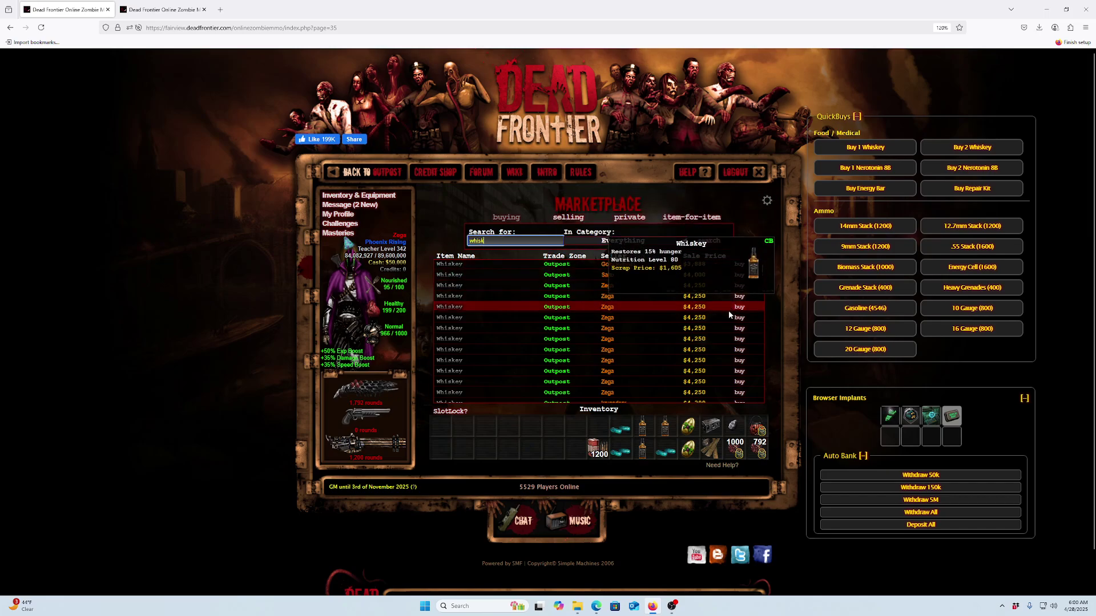
{"action": "left_click", "coordinate": [932, 490]}
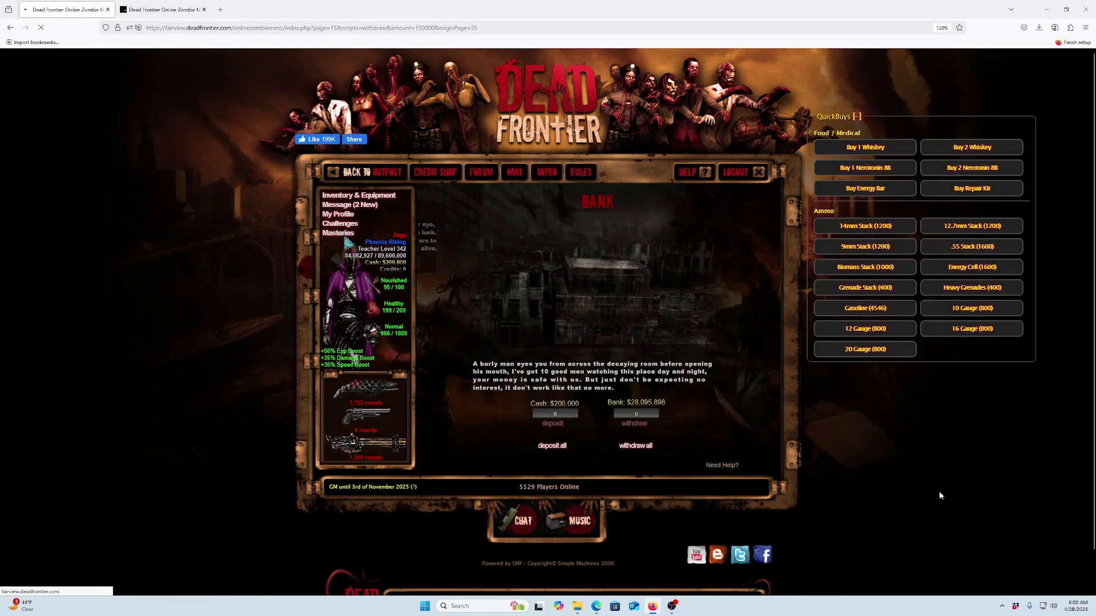
{"action": "left_click", "coordinate": [908, 502]}
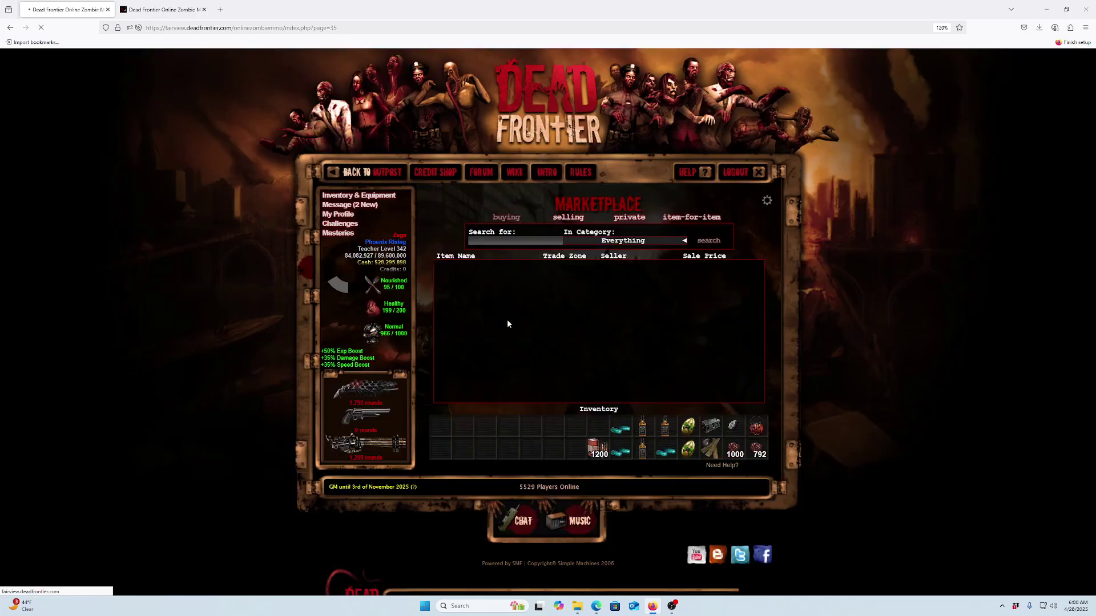
Deposit all carried cash via Auto Bank, review the QuickBuy Toolbar forum description, and return to the Marketplace
{"action": "left_click", "coordinate": [934, 524]}
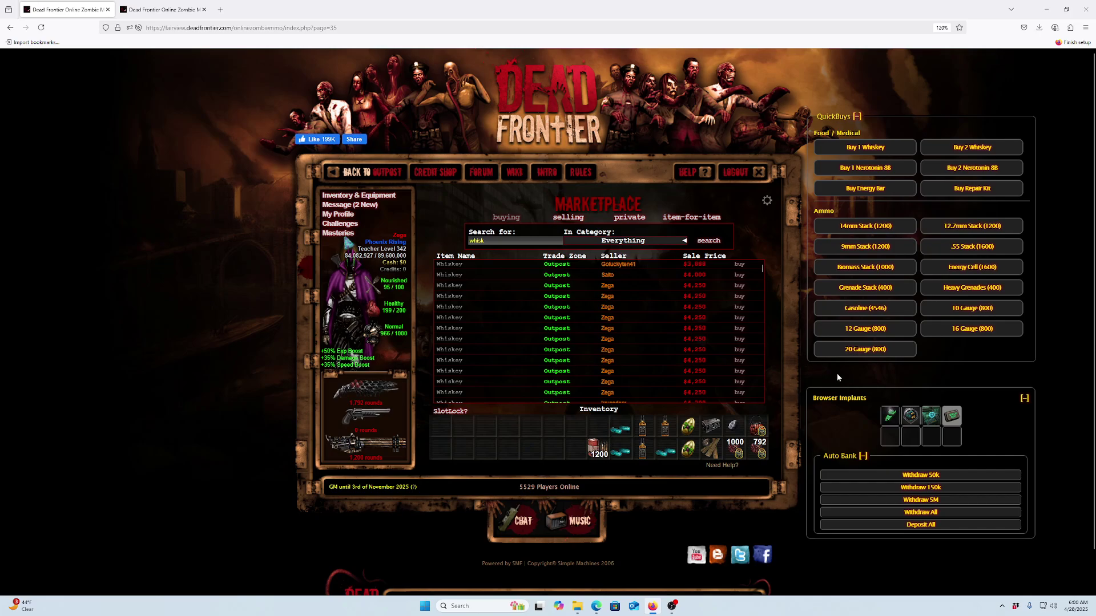
{"action": "left_click", "coordinate": [163, 10]}
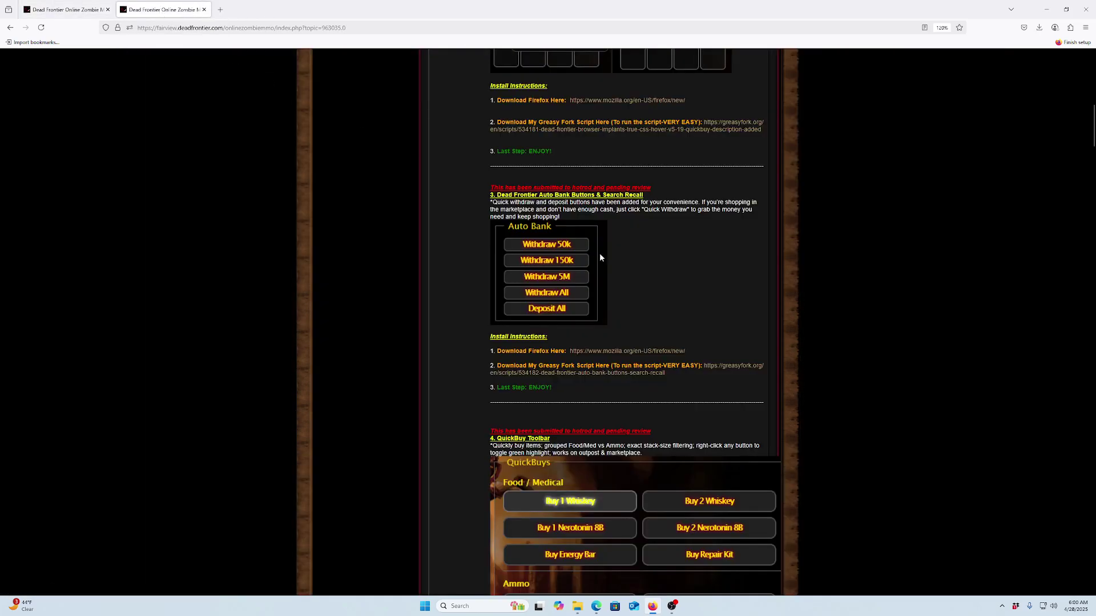
{"action": "scroll", "coordinate": [606, 347], "scroll_direction": "down", "scroll_amount": 1}
{"action": "scroll", "coordinate": [607, 347], "scroll_direction": "down", "scroll_amount": 3}
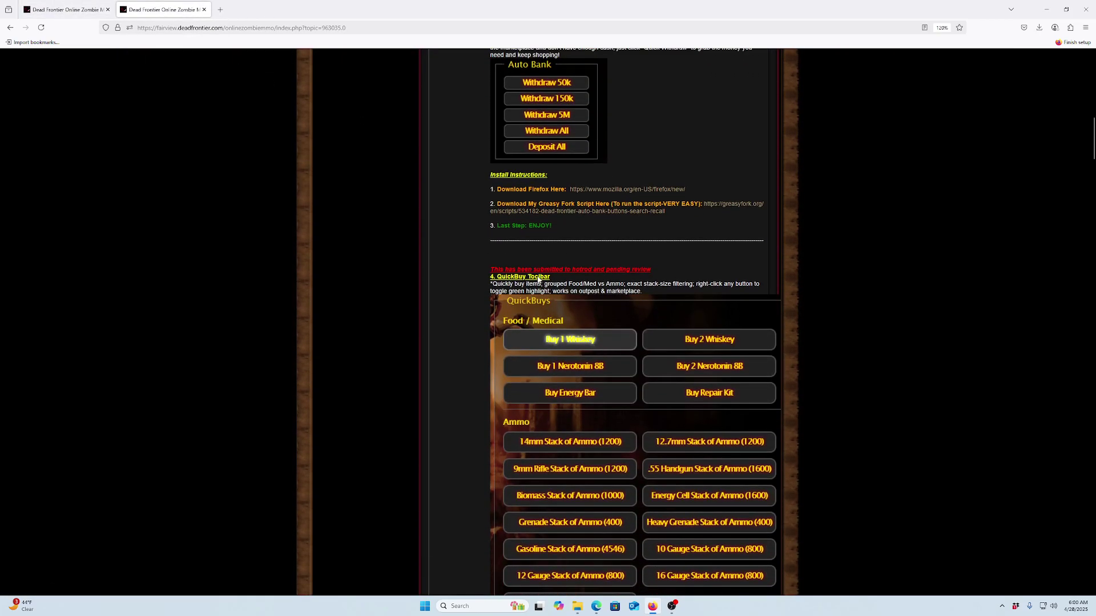
{"action": "left_click", "coordinate": [67, 9]}
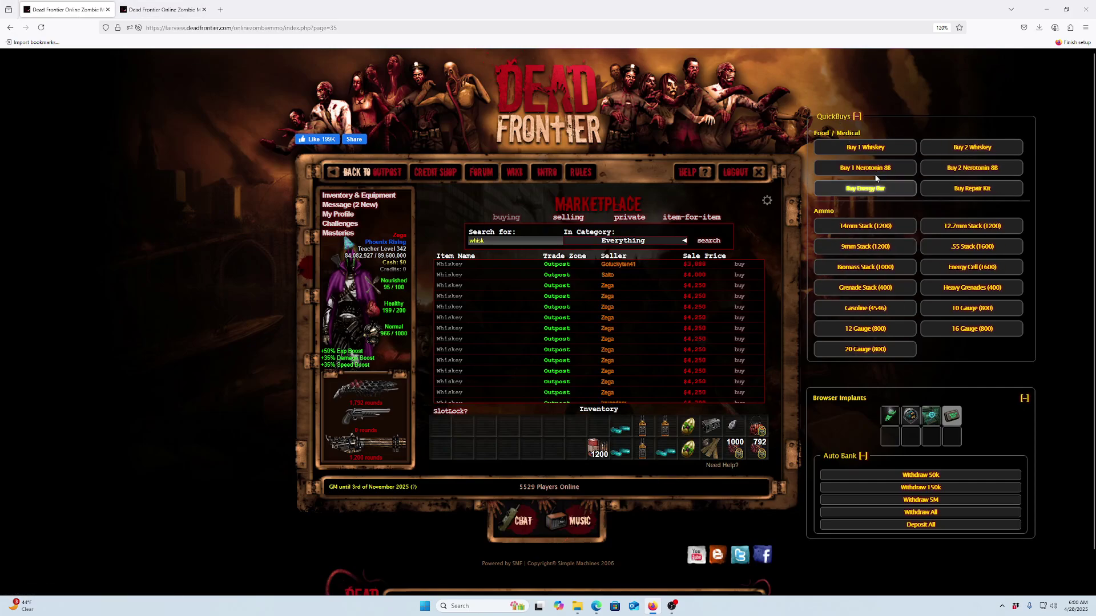
Search 'whisk', withdraw 50k via Auto Bank and buy one Whiskey with QuickBuy
{"action": "left_click", "coordinate": [351, 172]}
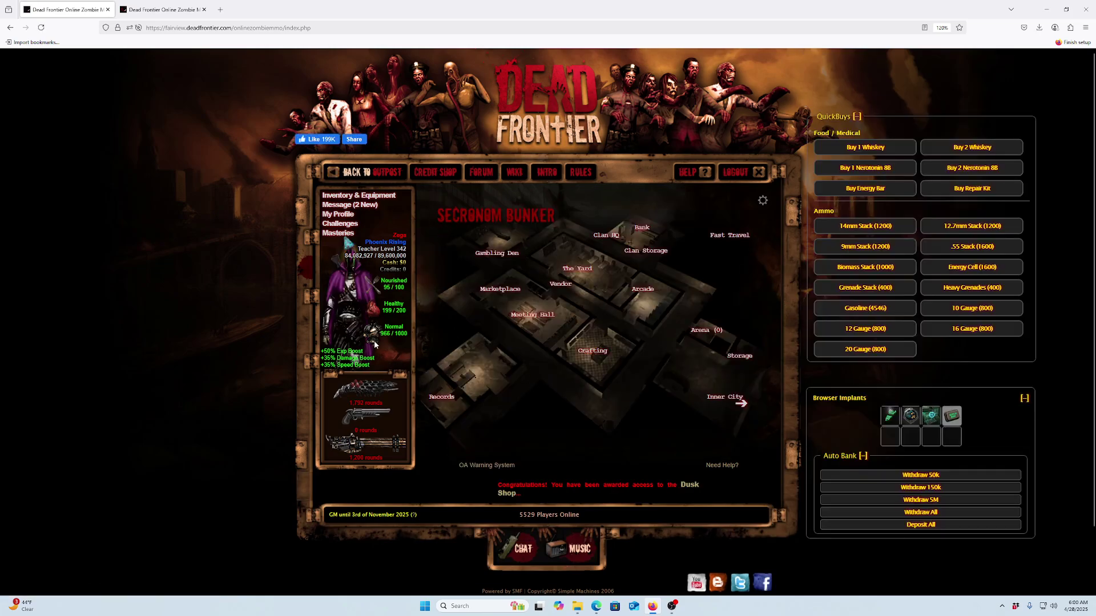
{"action": "left_click", "coordinate": [884, 149]}
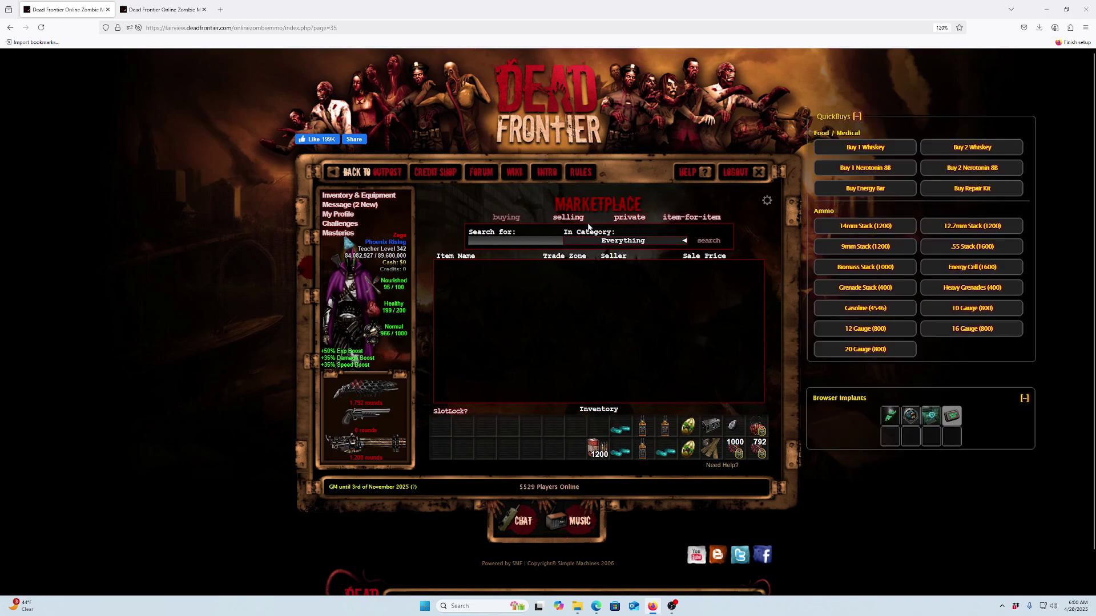
{"action": "left_click", "coordinate": [515, 240]}
{"action": "type", "text": "whisk"}
{"action": "key", "text": "Return"}
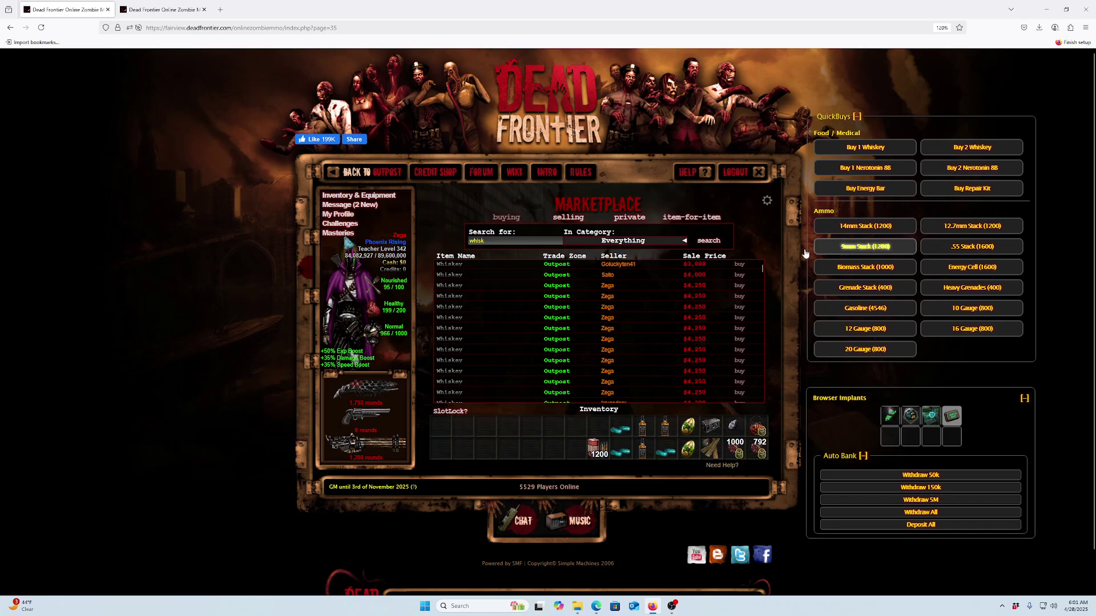
{"action": "left_click", "coordinate": [920, 476]}
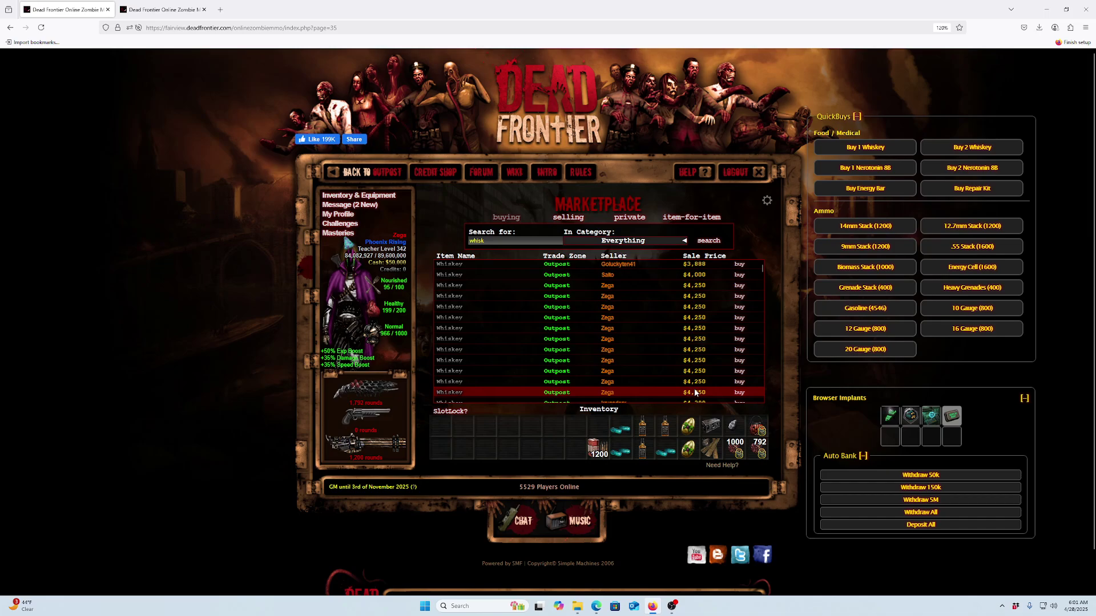
{"action": "left_click", "coordinate": [875, 148]}
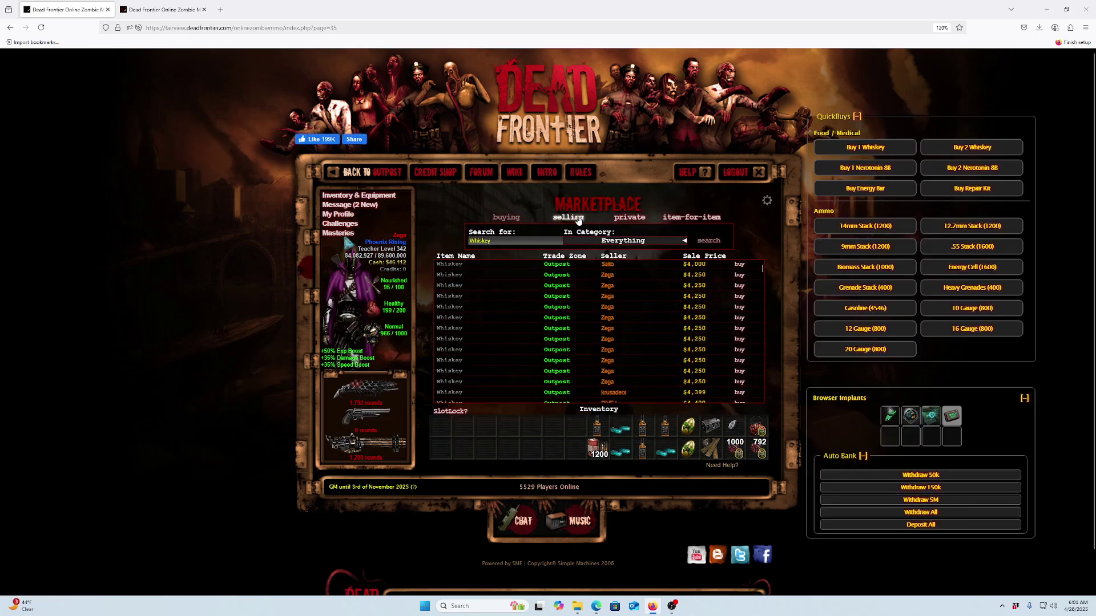
Buy one Nerotonin 8B with QuickBuy and clear the Marketplace search field
{"action": "left_click", "coordinate": [360, 172]}
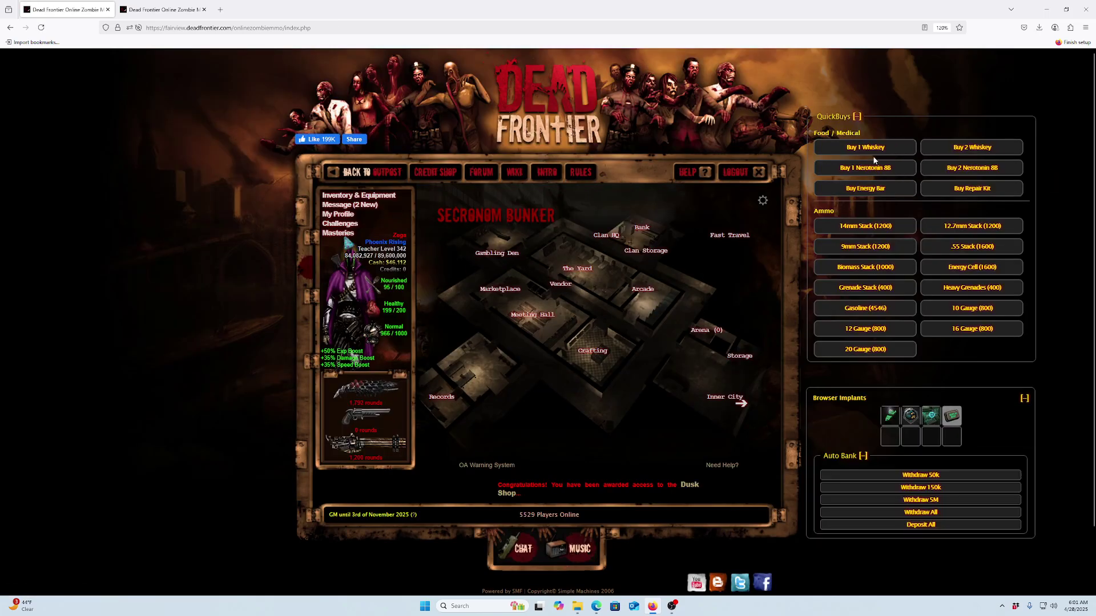
{"action": "left_click", "coordinate": [865, 170]}
{"action": "left_click", "coordinate": [864, 170]}
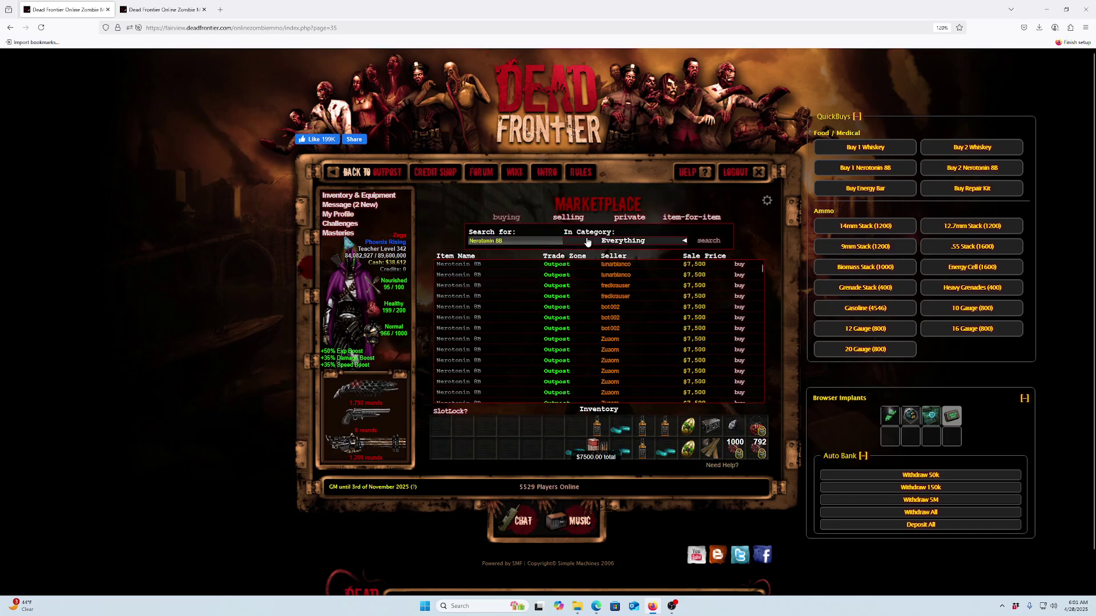
{"action": "left_click_drag", "start_coordinate": [507, 241], "coordinate": [458, 249]}
{"action": "key", "text": "BackSpace"}
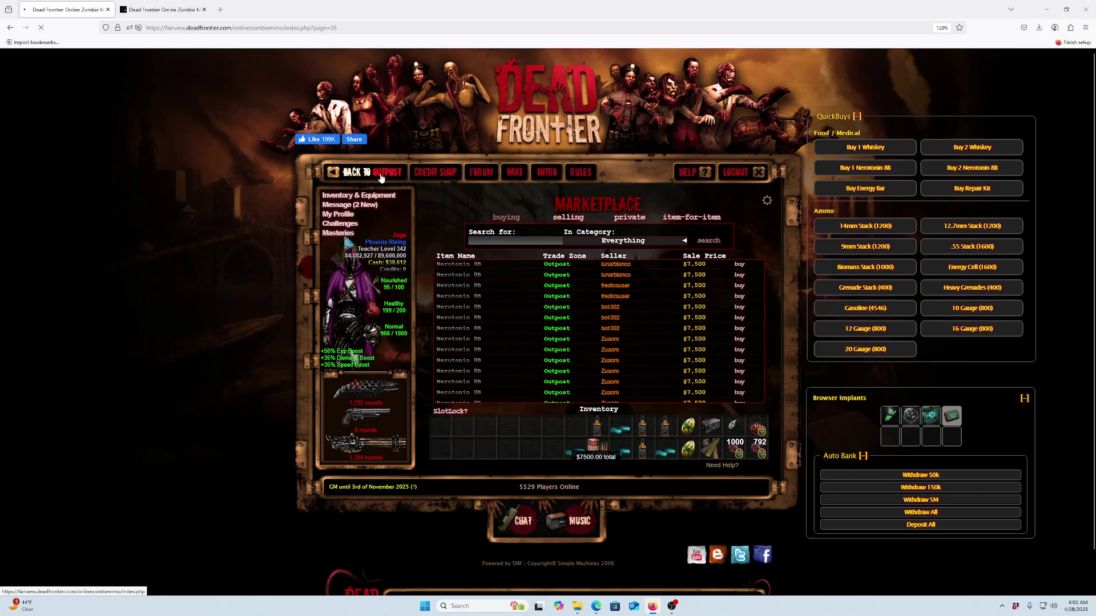
Search '14mm' and buy a 14mm Stack (1200) of Rifle Bullets via QuickBuy
{"action": "left_click", "coordinate": [377, 172]}
{"action": "type", "text": "14"}
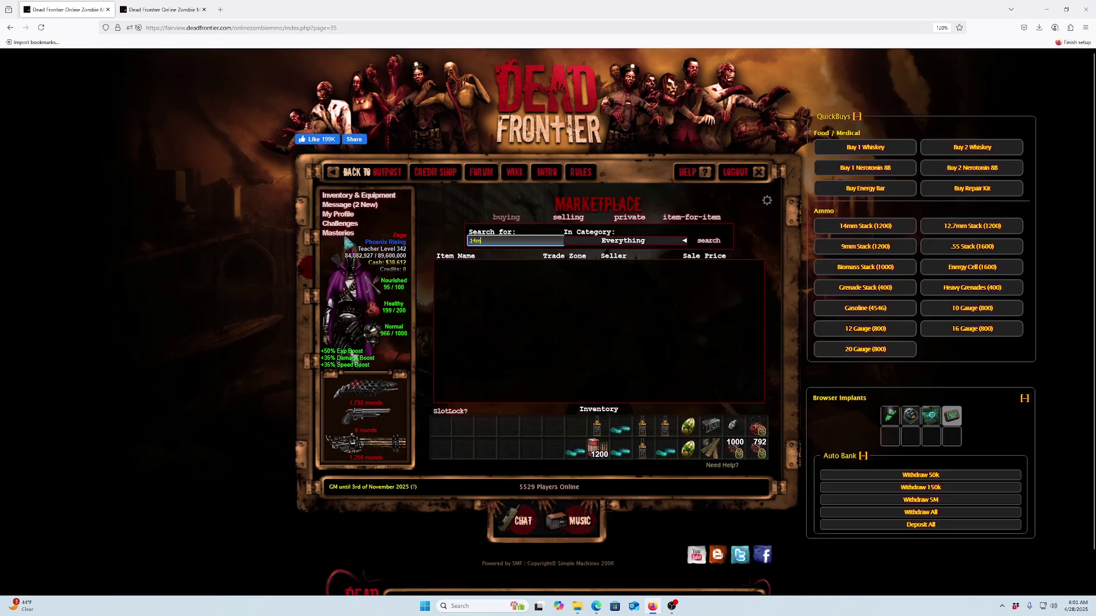
{"action": "type", "text": "m"}
{"action": "key", "text": "Return"}
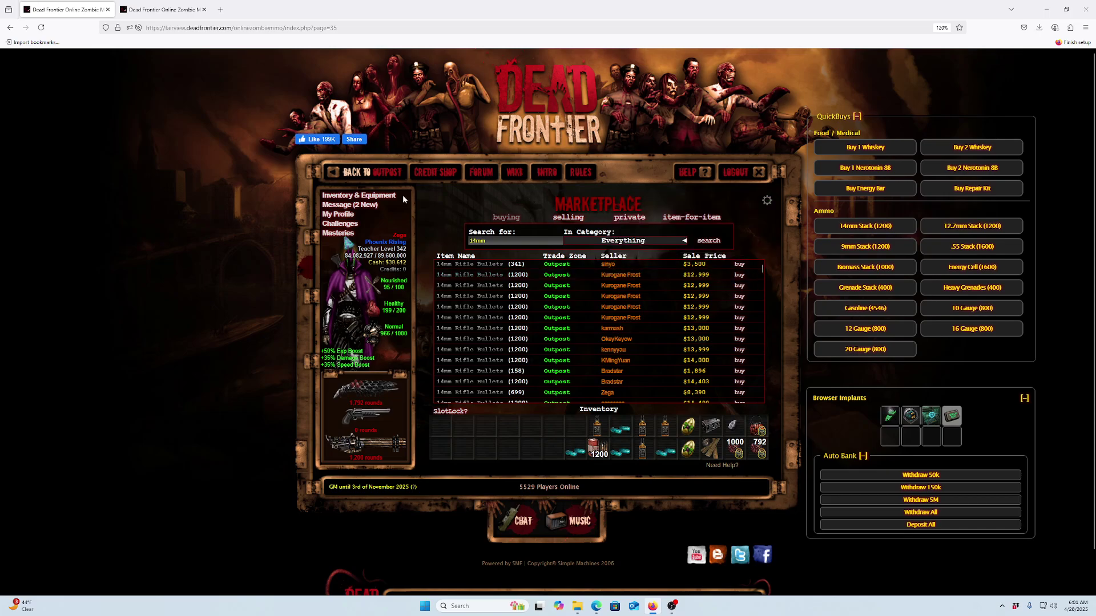
{"action": "left_click", "coordinate": [381, 172]}
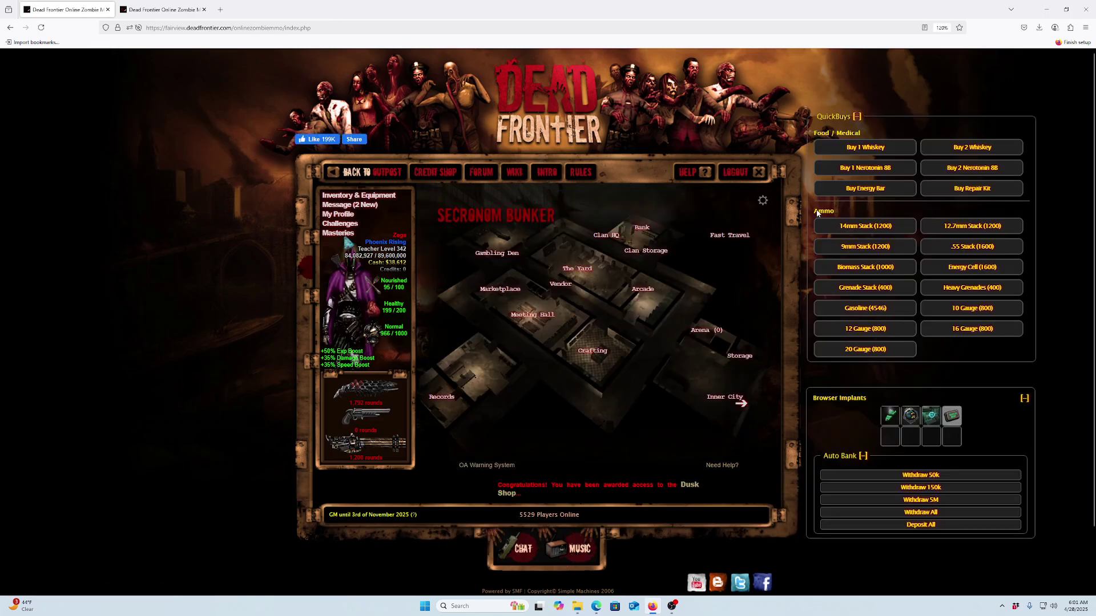
{"action": "left_click", "coordinate": [846, 226]}
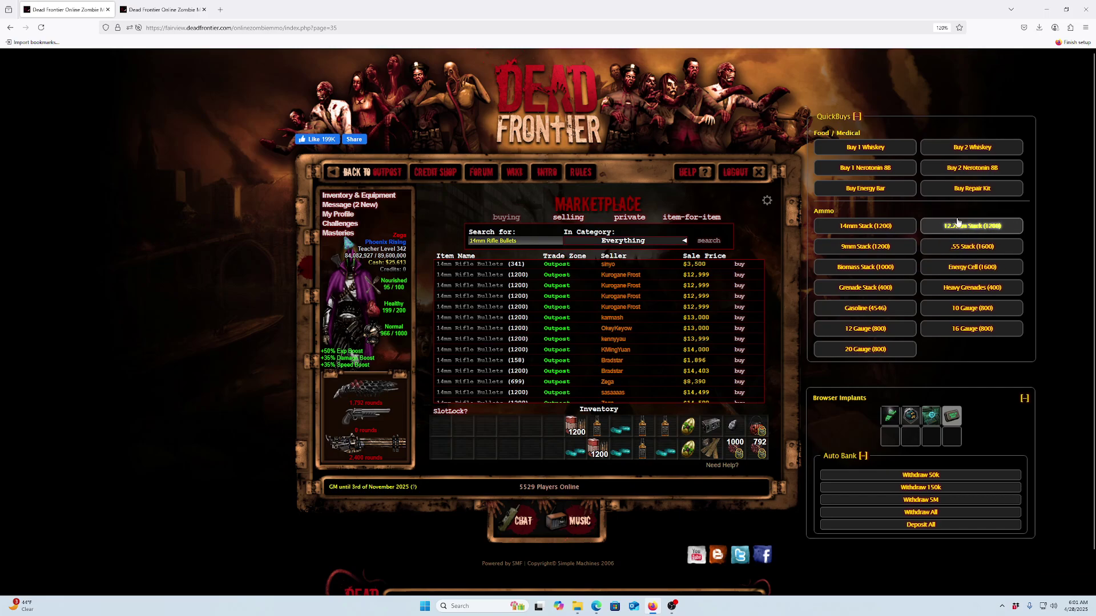
Mark the Biomass Stack (1000) QuickBuy as favourite and buy one stack
{"action": "left_click", "coordinate": [863, 271]}
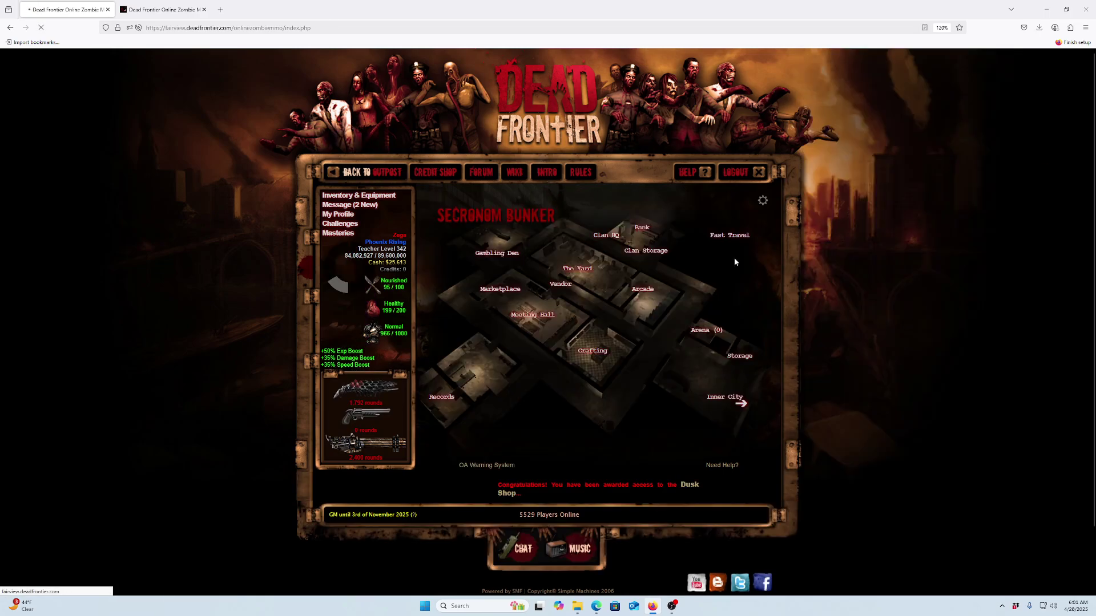
{"action": "left_click", "coordinate": [865, 267]}
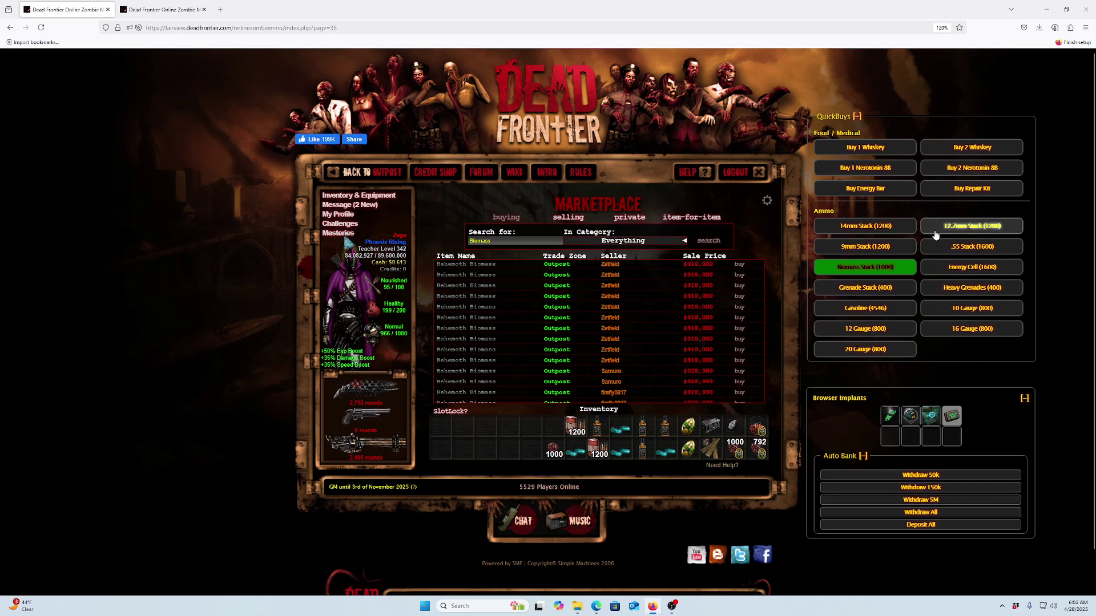
Collapse and re-expand the QuickBuys, Browser Implants and Auto Bank panels, then switch to the scripts forum tab
{"action": "left_click", "coordinate": [857, 116]}
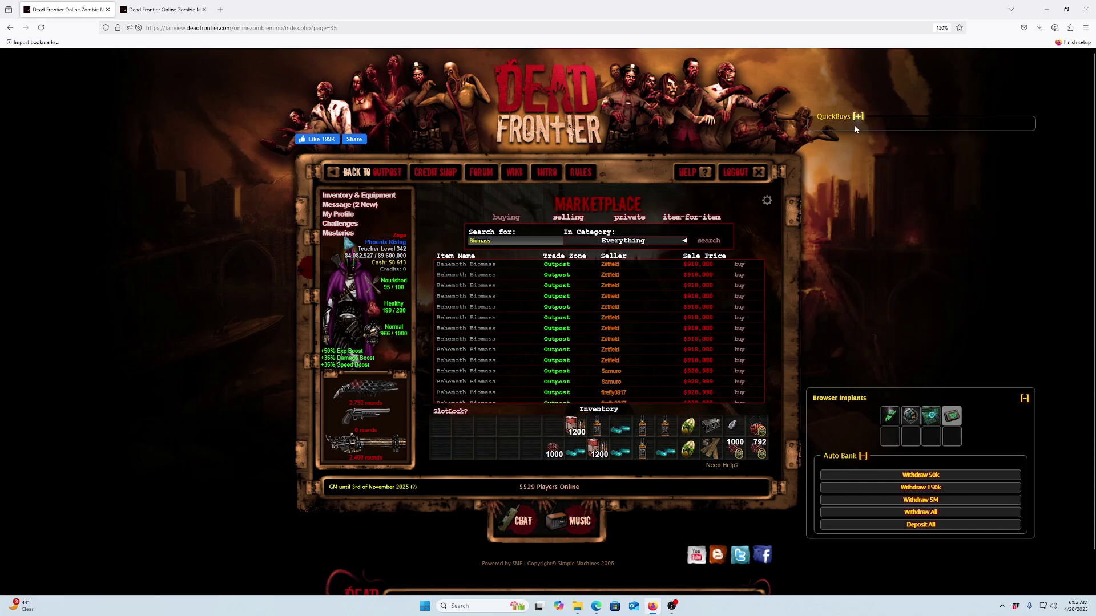
{"action": "left_click", "coordinate": [1024, 398]}
{"action": "left_click", "coordinate": [862, 415]}
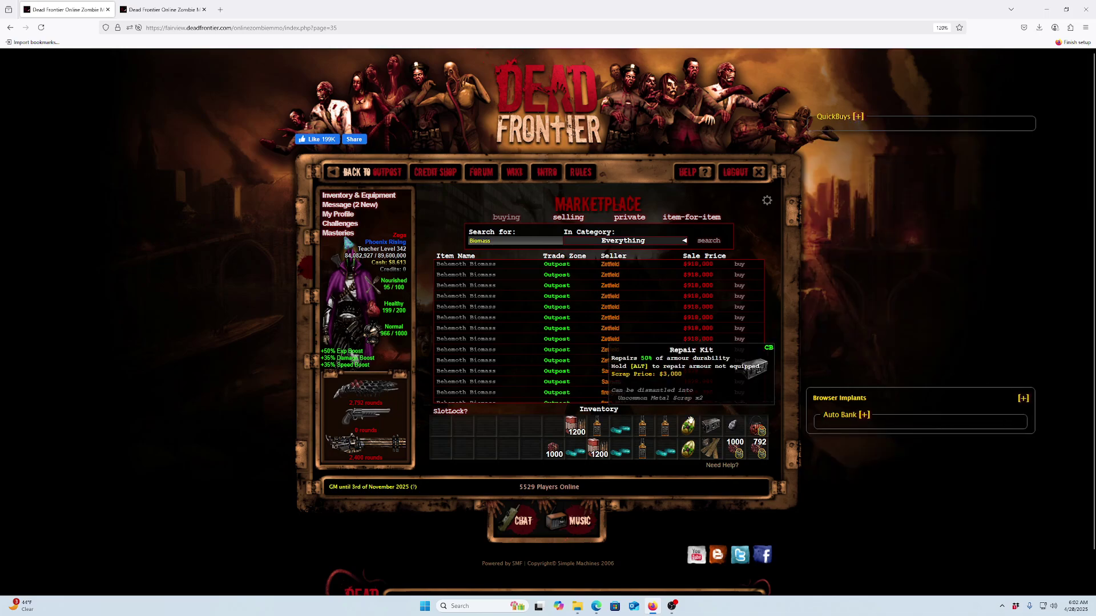
{"action": "left_click", "coordinate": [856, 116]}
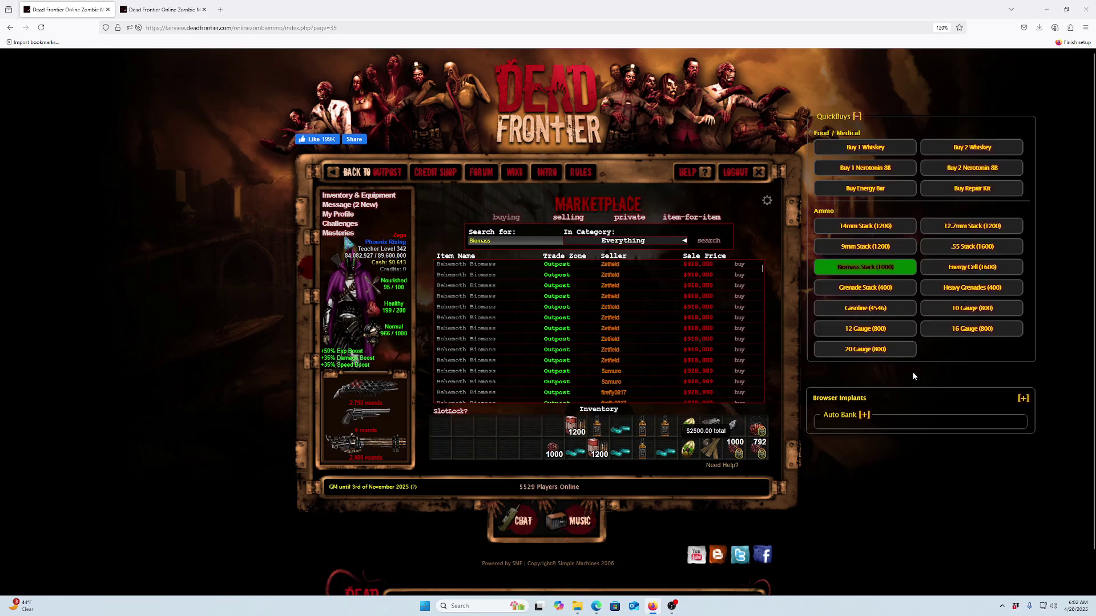
{"action": "left_click", "coordinate": [1024, 399]}
{"action": "left_click", "coordinate": [864, 456]}
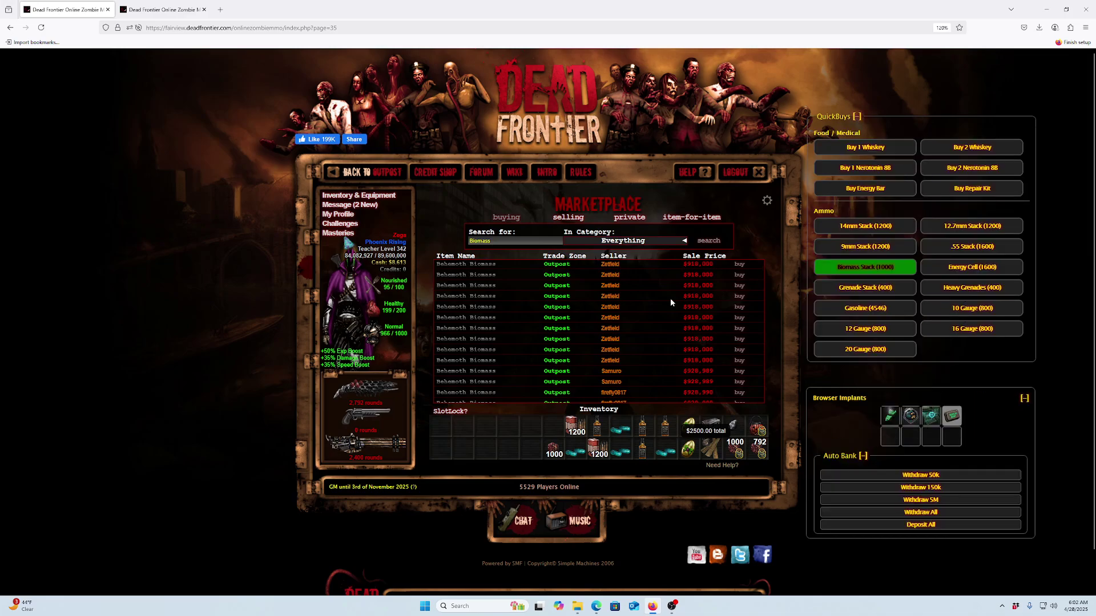
{"action": "left_click", "coordinate": [180, 9]}
{"action": "scroll", "coordinate": [666, 298], "scroll_direction": "down", "scroll_amount": 3}
{"action": "scroll", "coordinate": [659, 304], "scroll_direction": "down", "scroll_amount": 3}
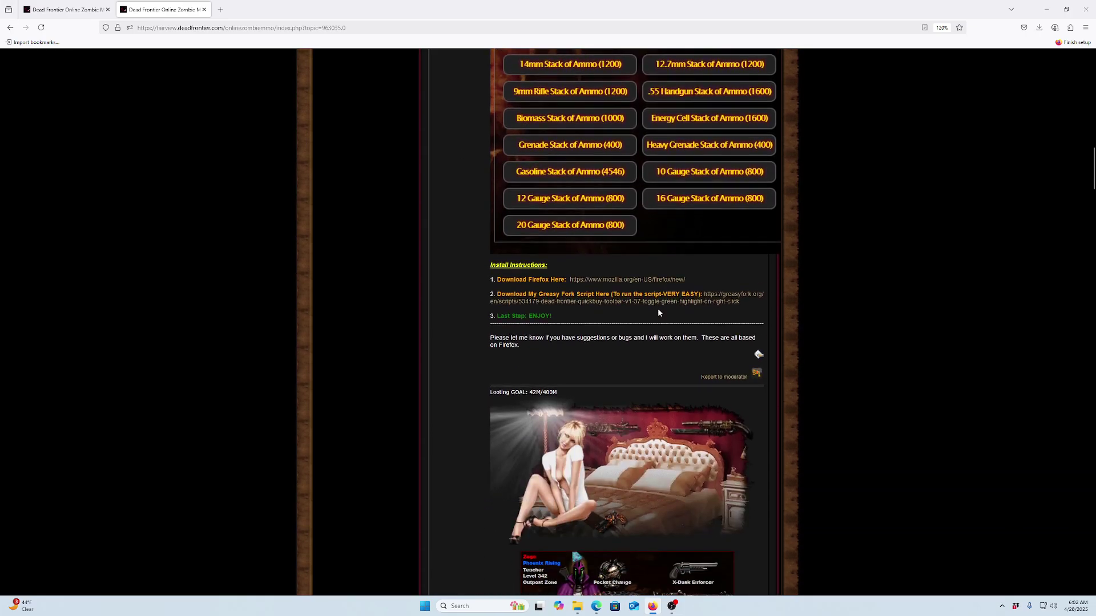
{"action": "scroll", "coordinate": [657, 309], "scroll_direction": "up", "scroll_amount": 2}
{"action": "scroll", "coordinate": [641, 315], "scroll_direction": "up", "scroll_amount": 5}
{"action": "scroll", "coordinate": [613, 256], "scroll_direction": "up", "scroll_amount": 5}
{"action": "scroll", "coordinate": [613, 255], "scroll_direction": "up", "scroll_amount": 3}
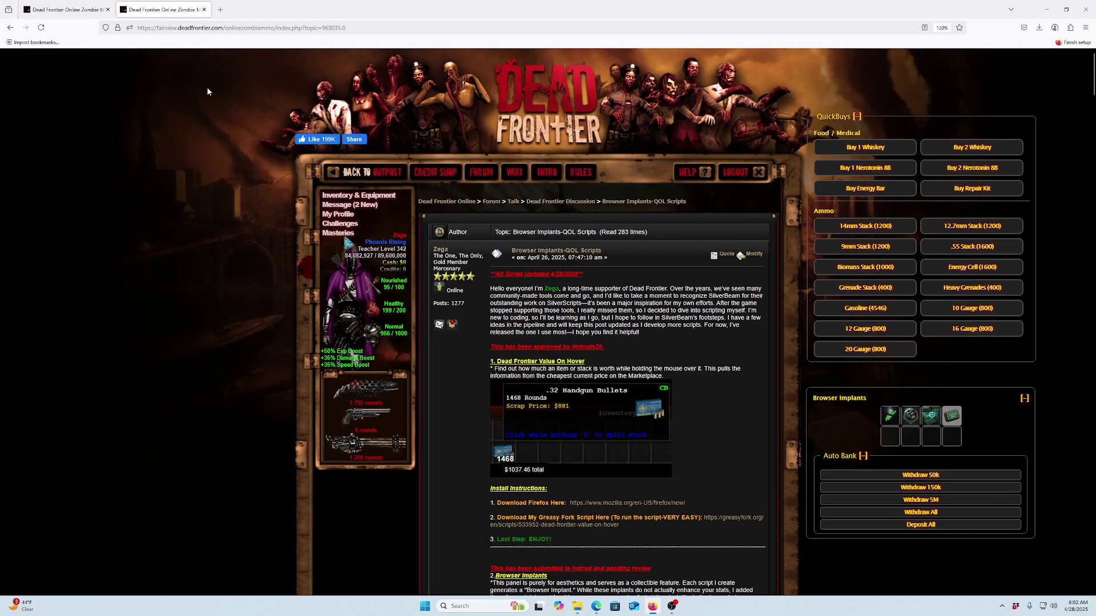
Visit the game tab and outpost map briefly, then return to the top of the Browser Implants-QOL Scripts topic
{"action": "left_click", "coordinate": [69, 9]}
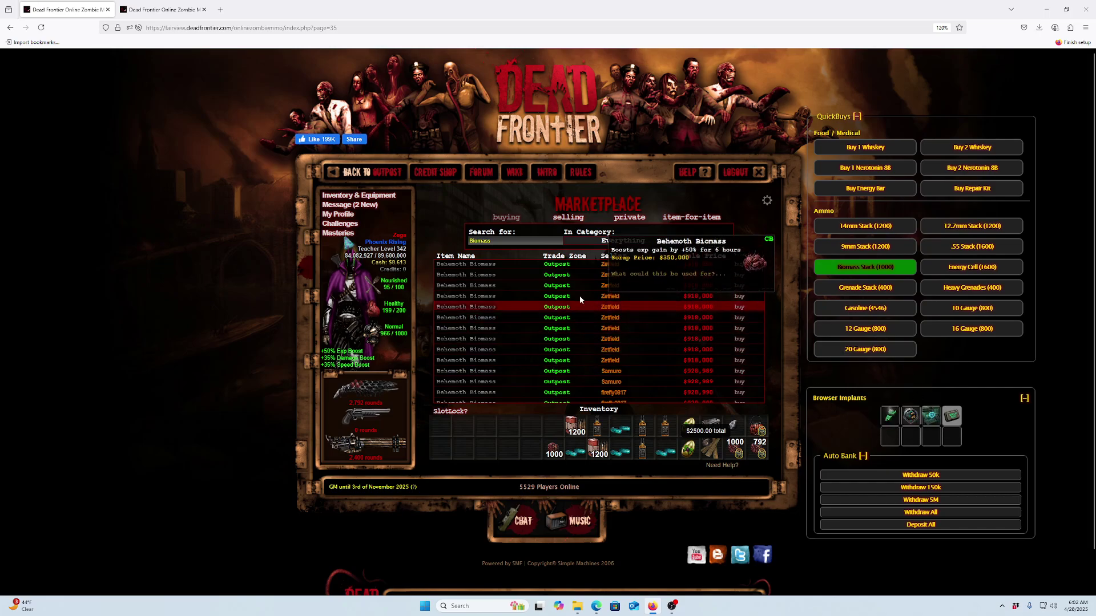
{"action": "left_click", "coordinate": [383, 178]}
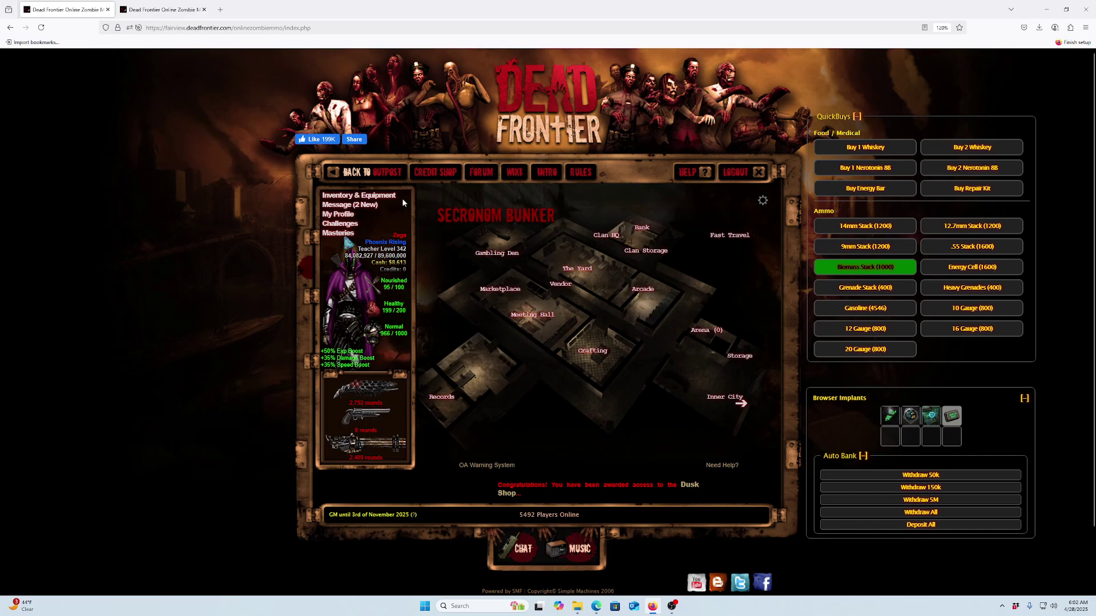
{"action": "left_click", "coordinate": [165, 10]}
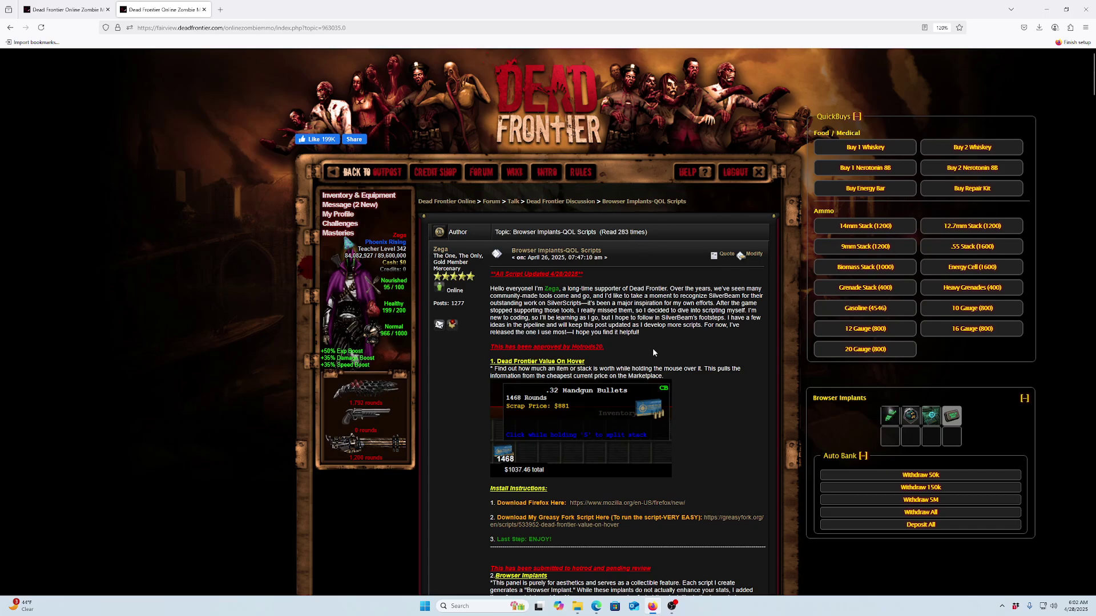
{"action": "scroll", "coordinate": [652, 301], "scroll_direction": "down", "scroll_amount": 1}
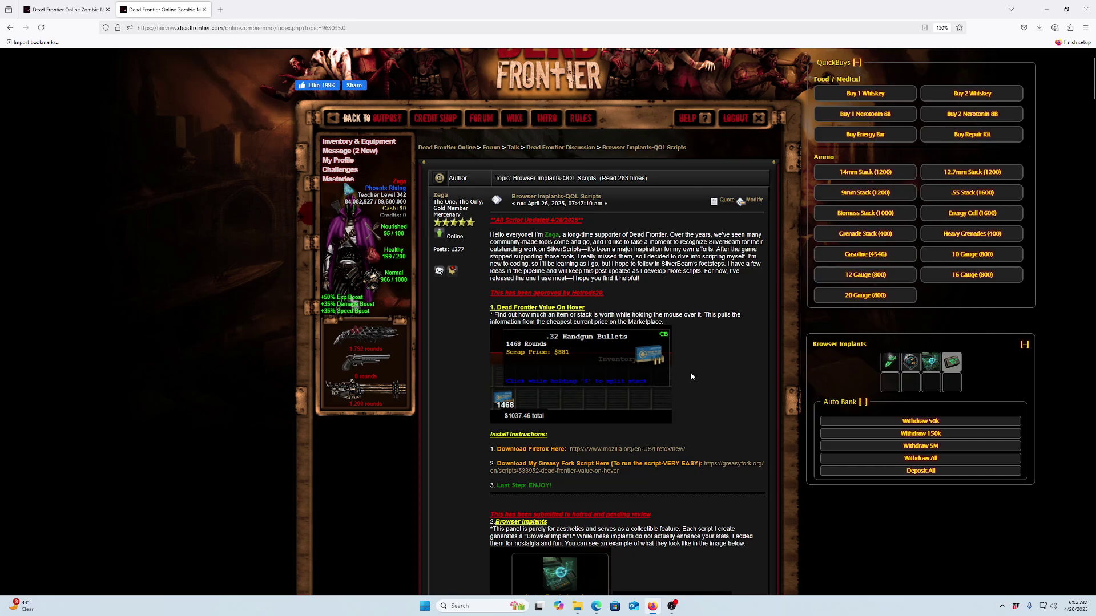
{"action": "scroll", "coordinate": [653, 286], "scroll_direction": "down", "scroll_amount": 1}
{"action": "scroll", "coordinate": [668, 302], "scroll_direction": "up", "scroll_amount": 2}
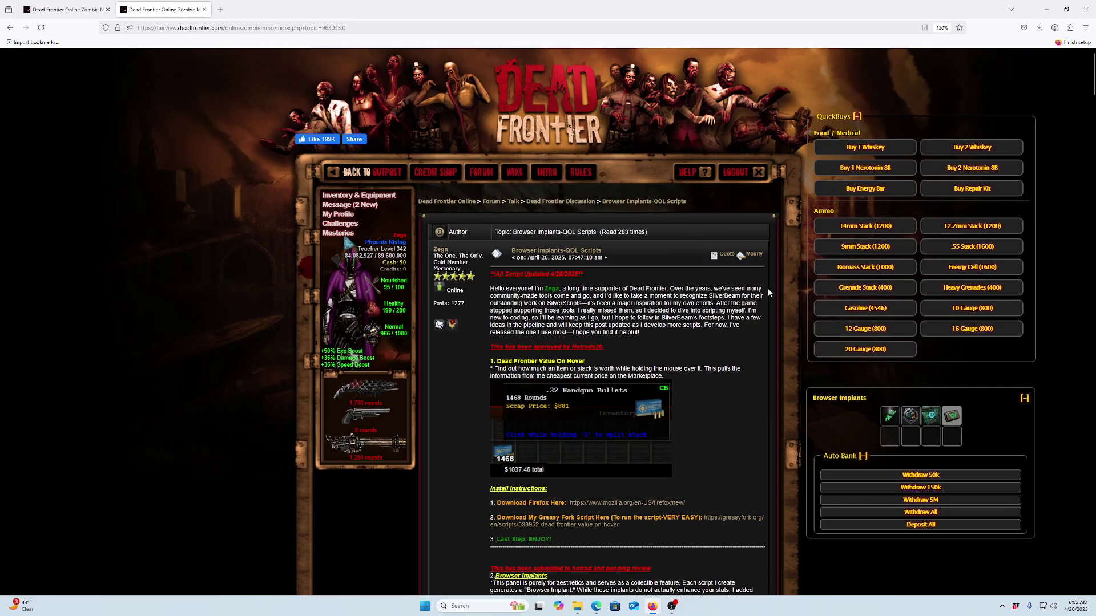